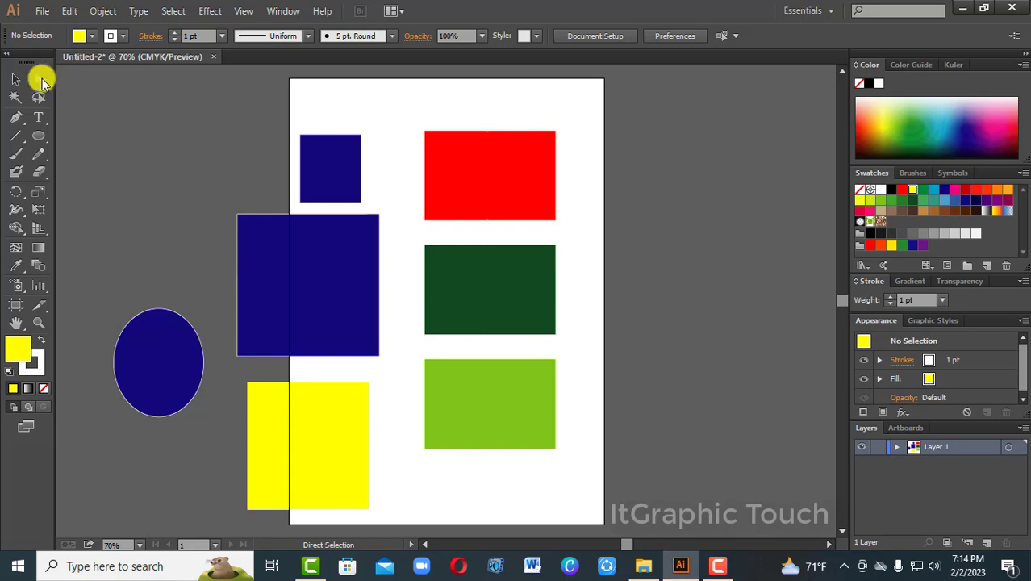
- Select all seven shapes with the Group Selection tool and combine them into one group
left_click(36, 80)
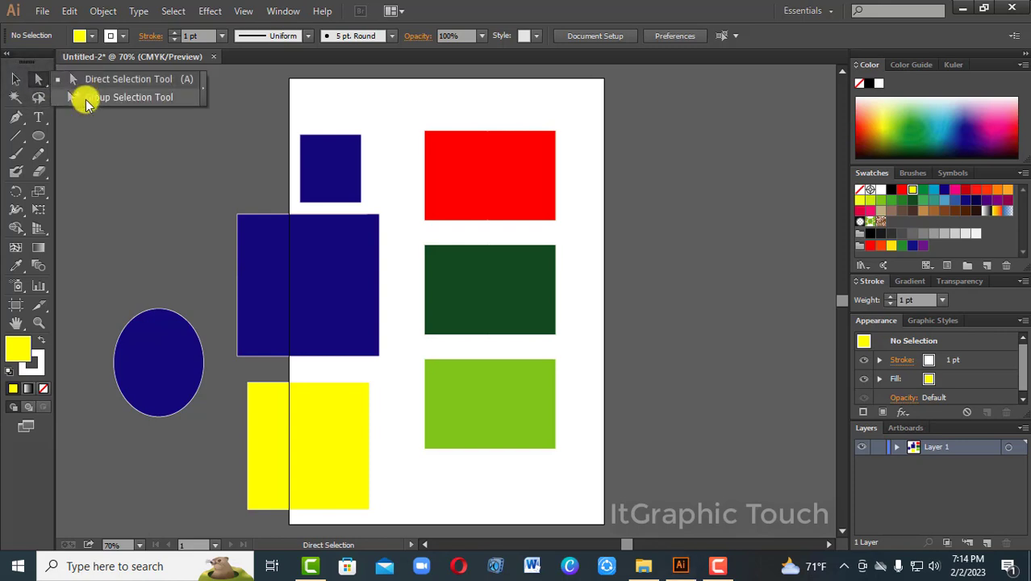
left_click(85, 99)
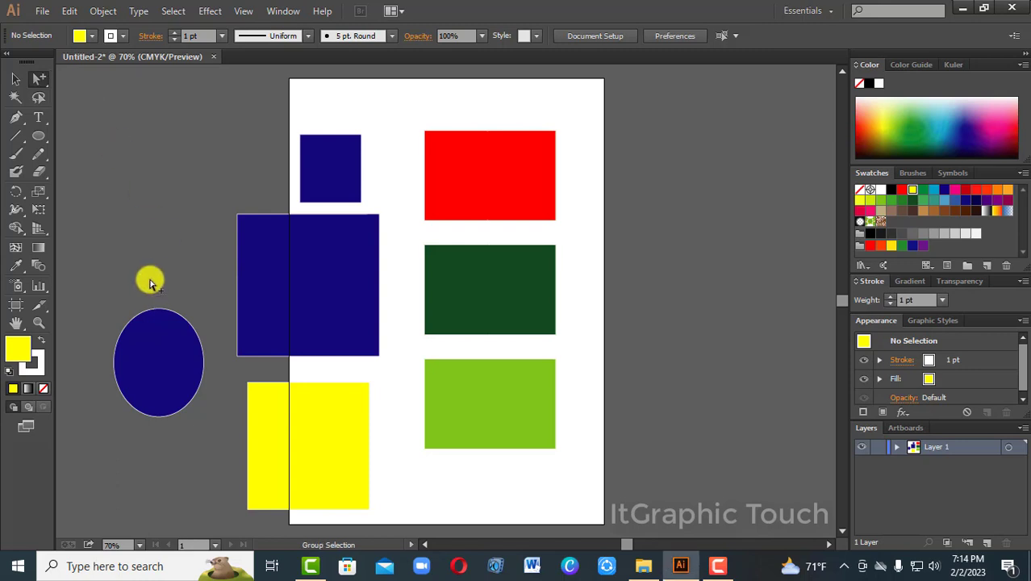
left_click_drag(90, 106, 564, 435)
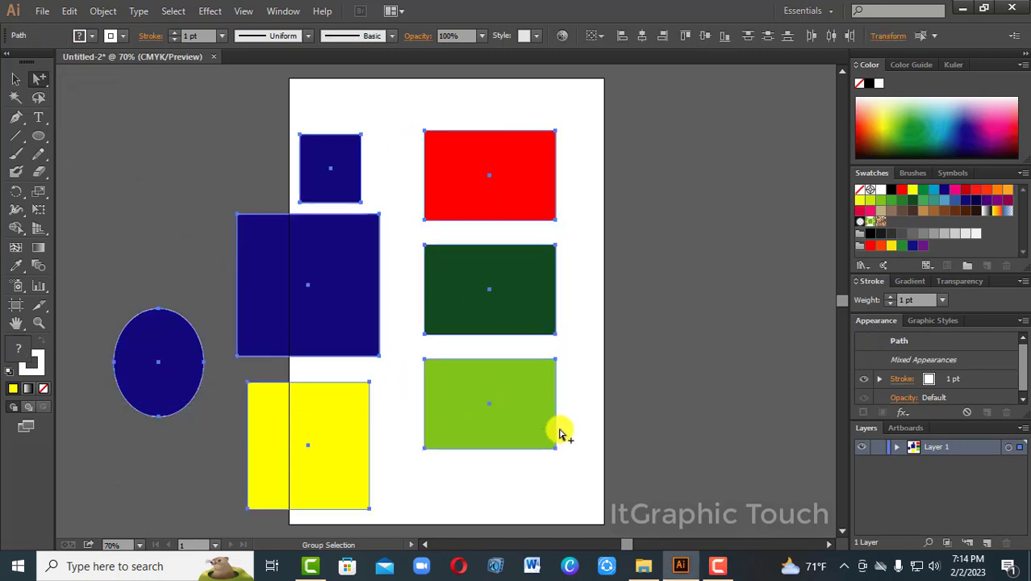
left_click(108, 11)
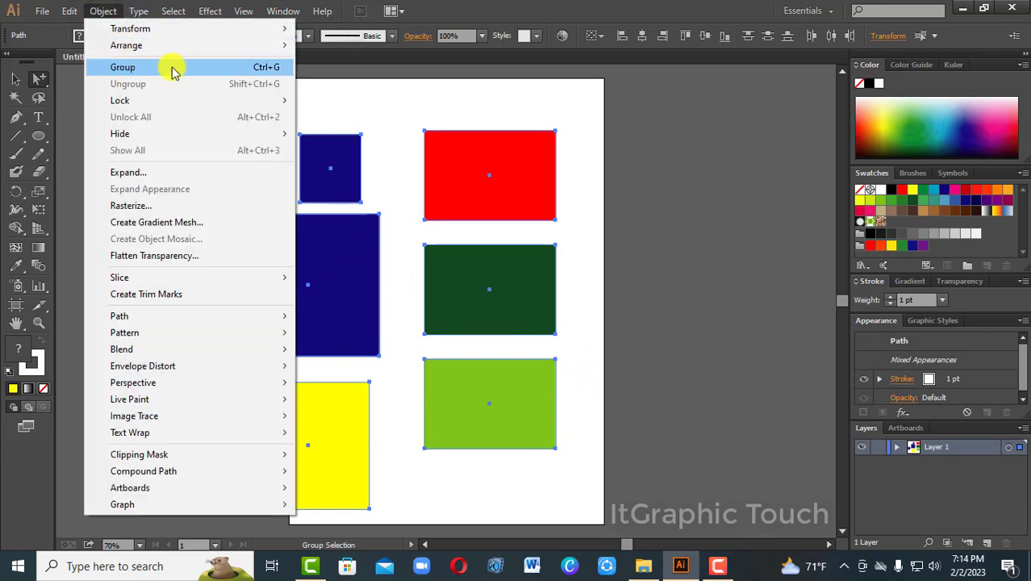
left_click(264, 71)
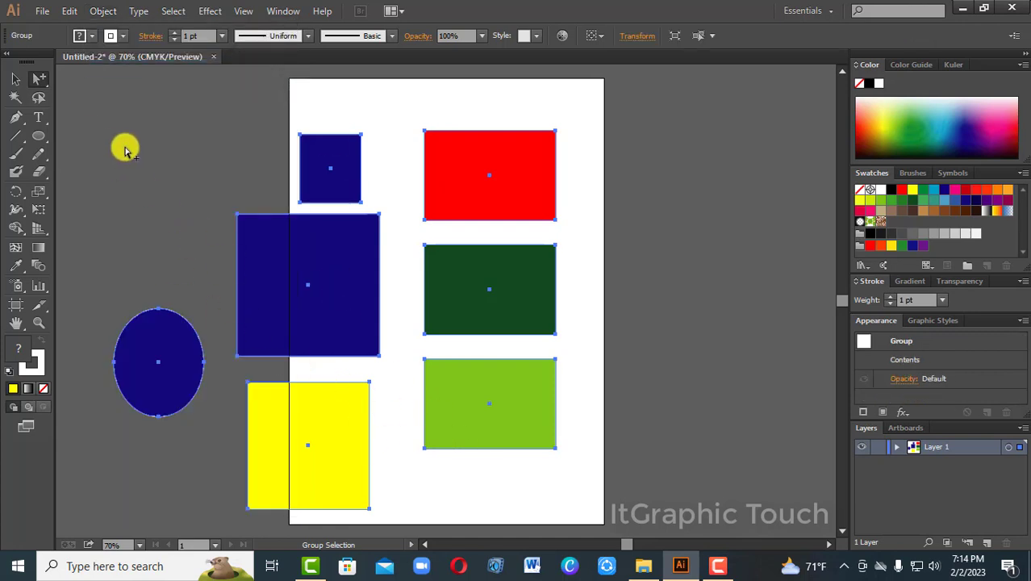
- Use the Group Selection tool to pick the dark green rectangle and the large navy rectangle individually inside the group, ending with nothing selected
left_click_drag(119, 113, 545, 397)
right_click(462, 294)
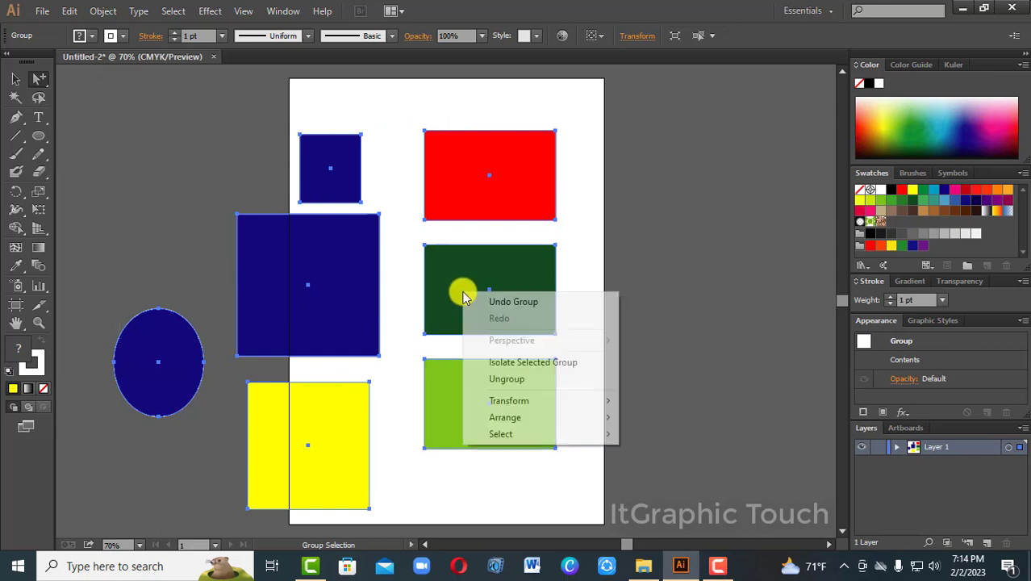
left_click(731, 257)
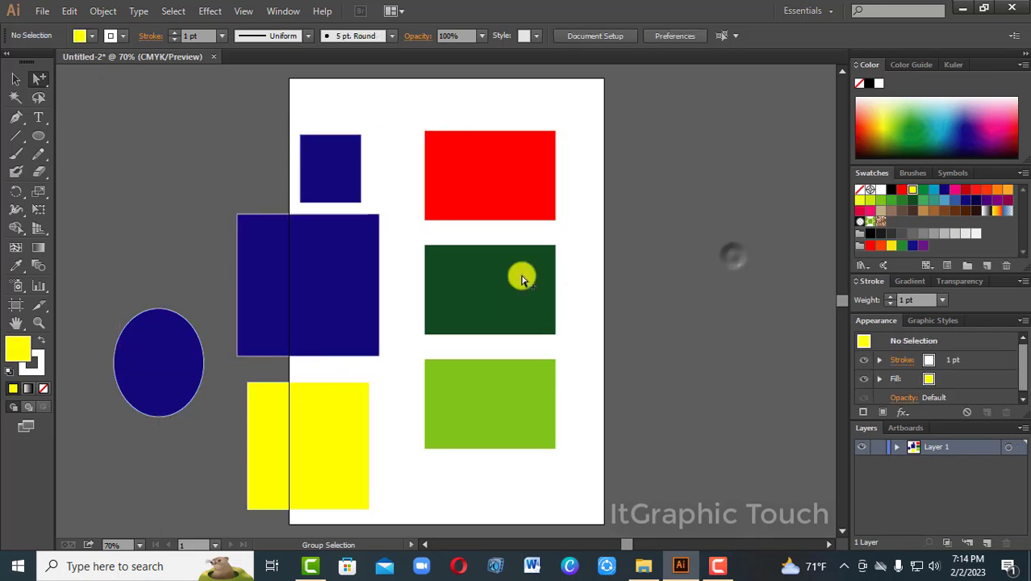
left_click(483, 273)
left_click(271, 260)
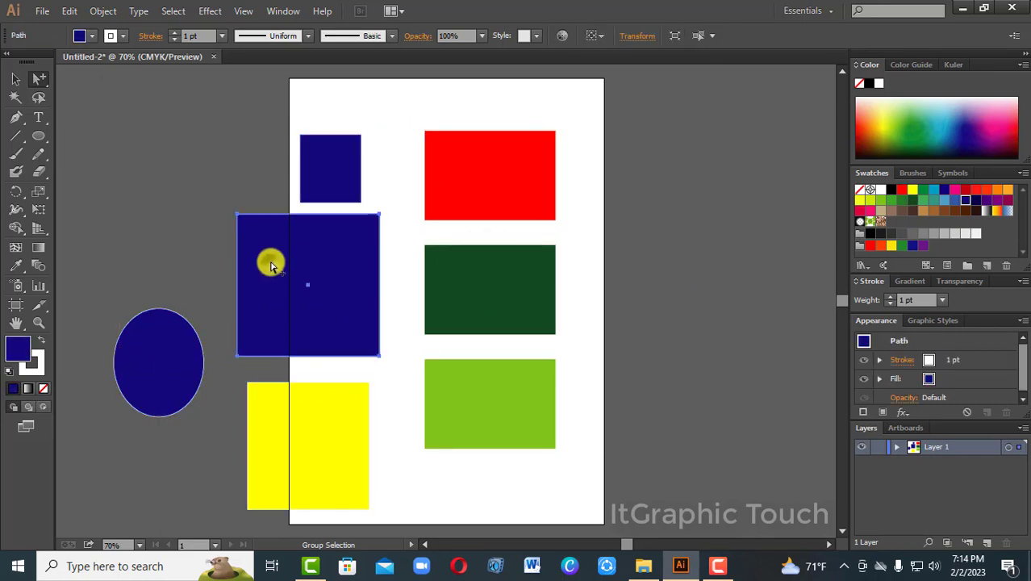
left_click(172, 130)
left_click(99, 93)
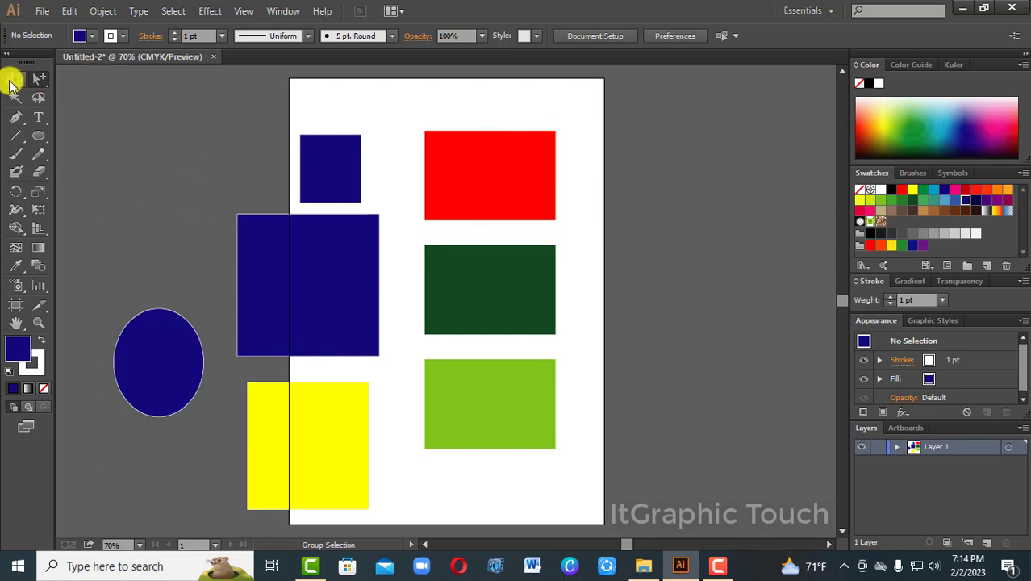
- Select the whole group with the Selection tool, move it slightly up and to the right, and deselect it
left_click(13, 80)
left_click_drag(129, 108, 487, 400)
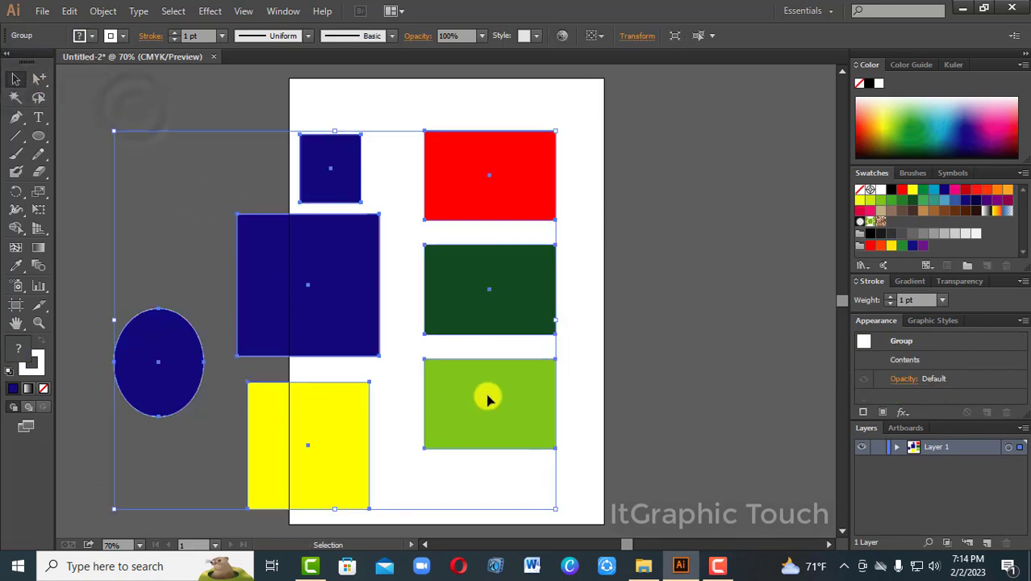
left_click(634, 314)
left_click(537, 285)
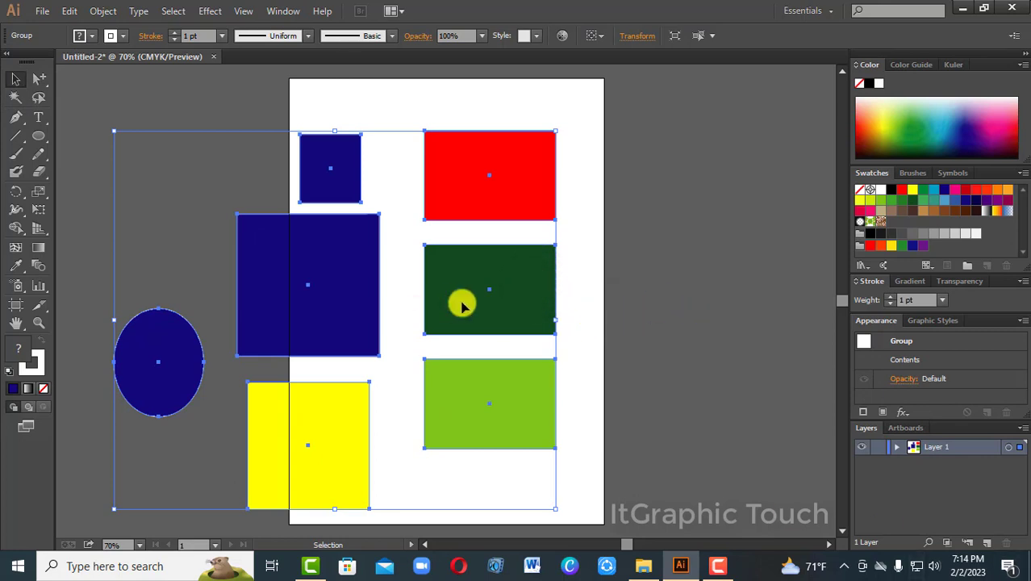
left_click_drag(461, 305, 476, 286)
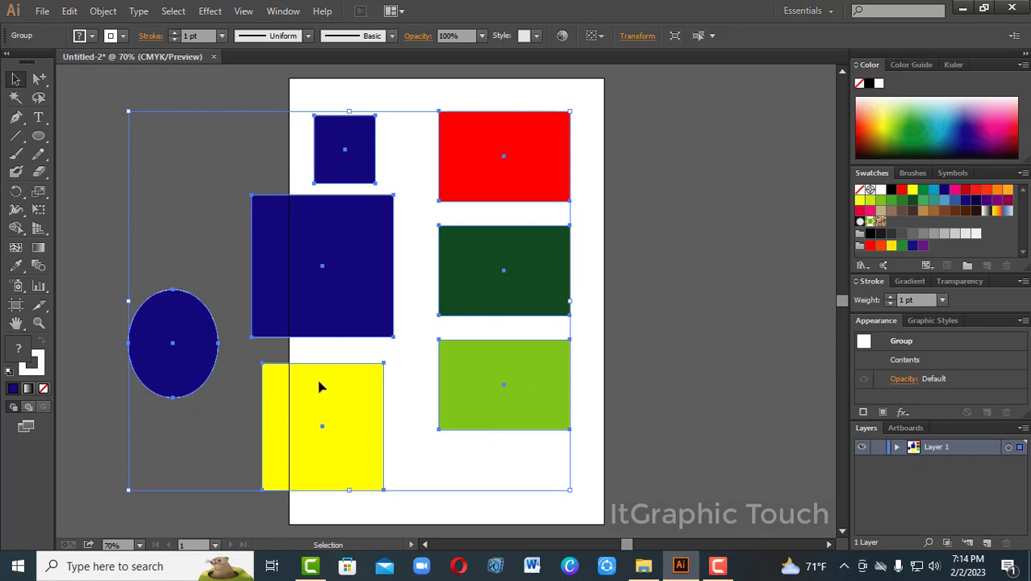
left_click(103, 11)
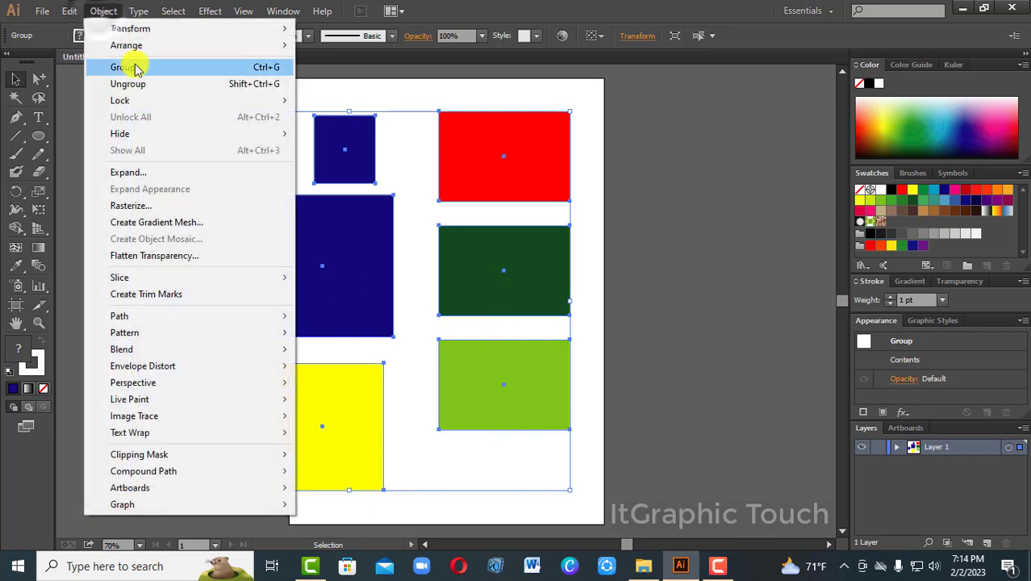
left_click(627, 241)
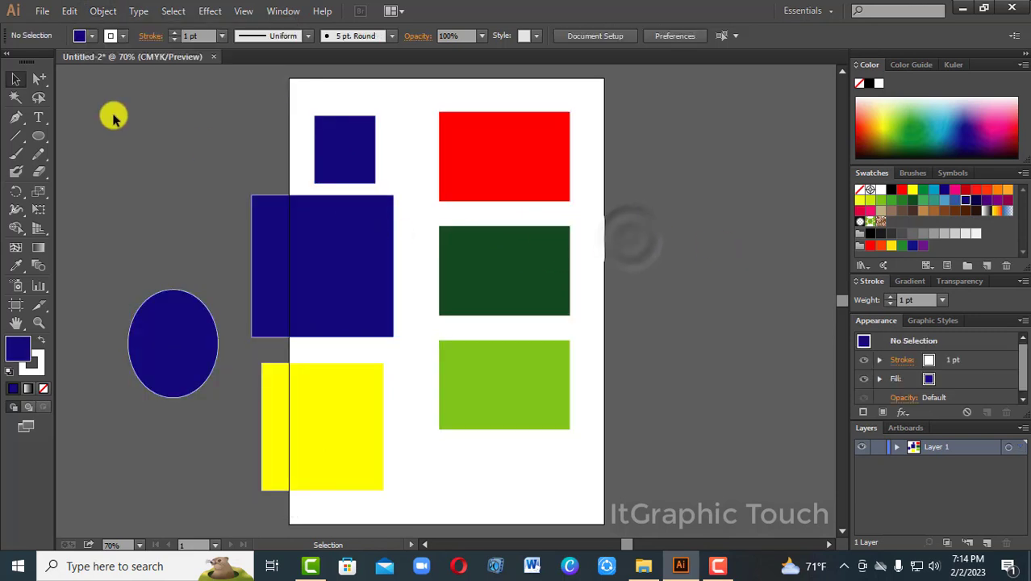
- Reselect the whole group and use the Group Selection tool to move it up and to the left
left_click_drag(45, 82, 449, 383)
left_click(15, 78)
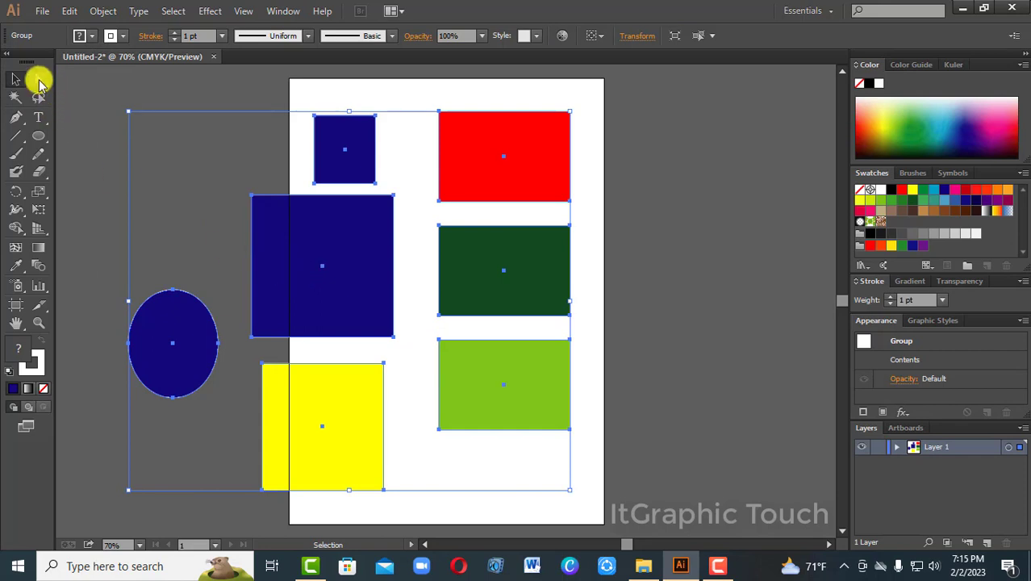
left_click_drag(40, 80, 89, 103)
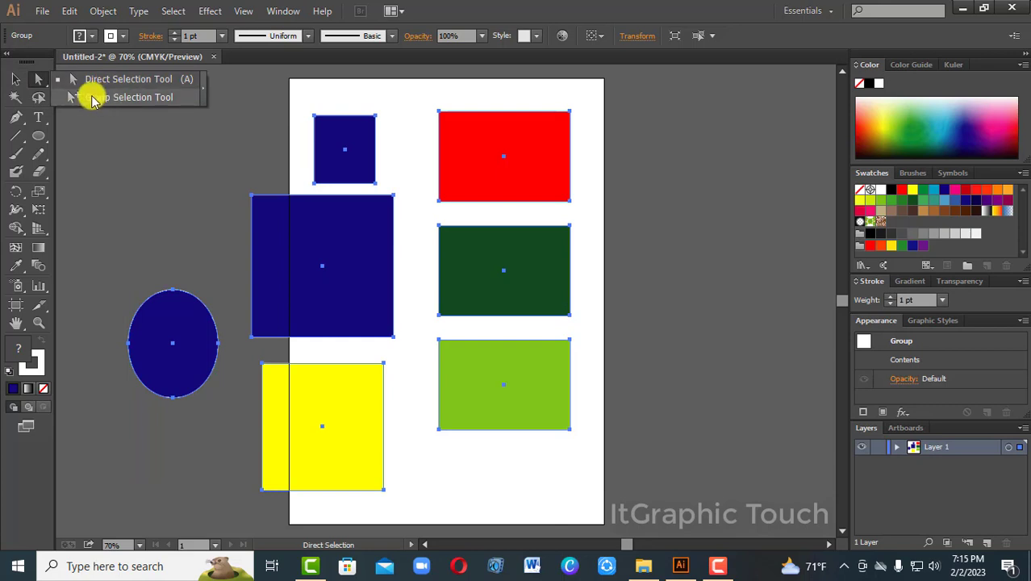
left_click_drag(95, 98, 97, 98)
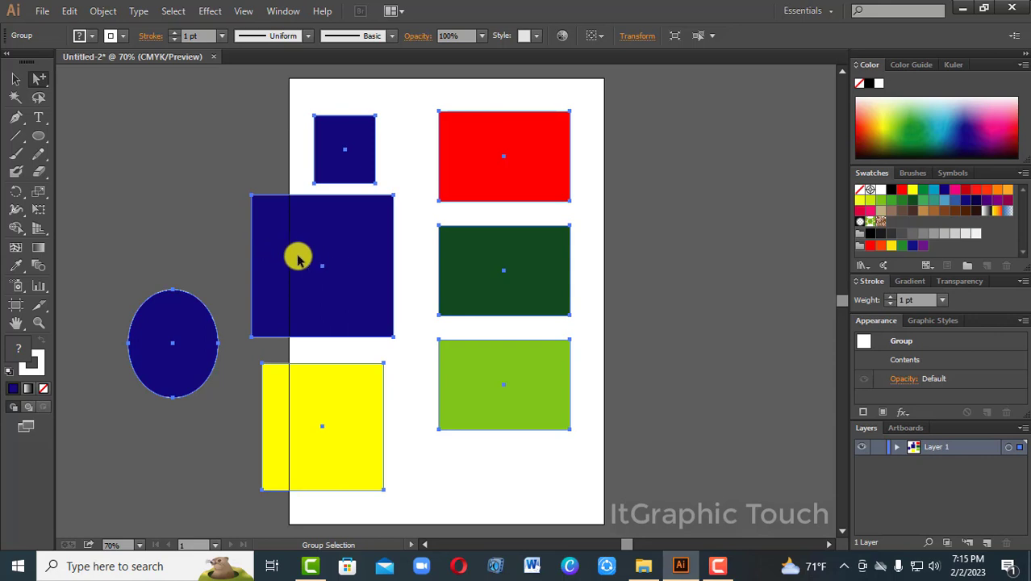
left_click_drag(297, 256, 244, 239)
left_click(659, 256)
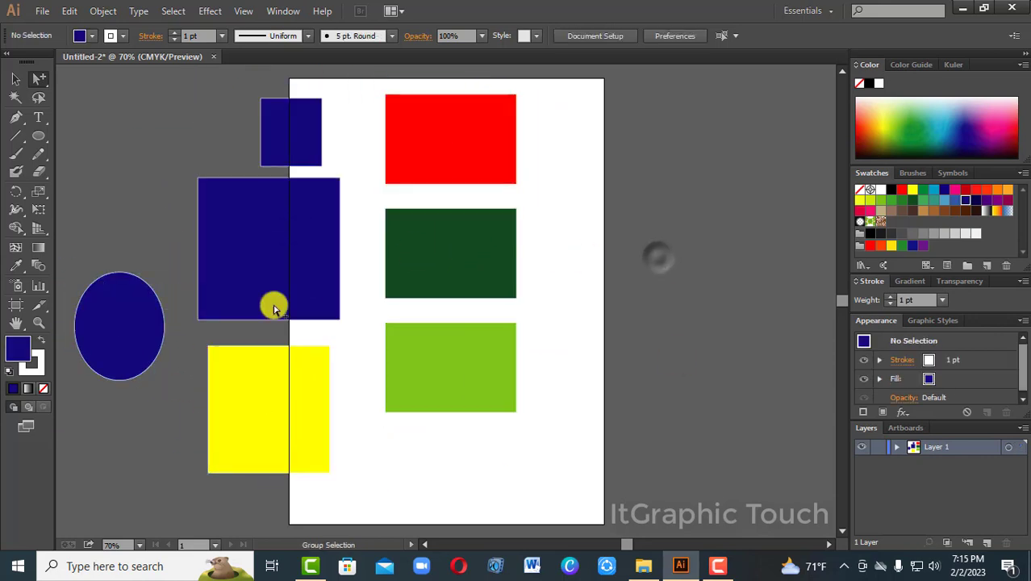
- Reposition each of the seven grouped shapes individually with the Group Selection tool, shifting the dark green rectangle to the artboard's right edge
left_click(302, 231)
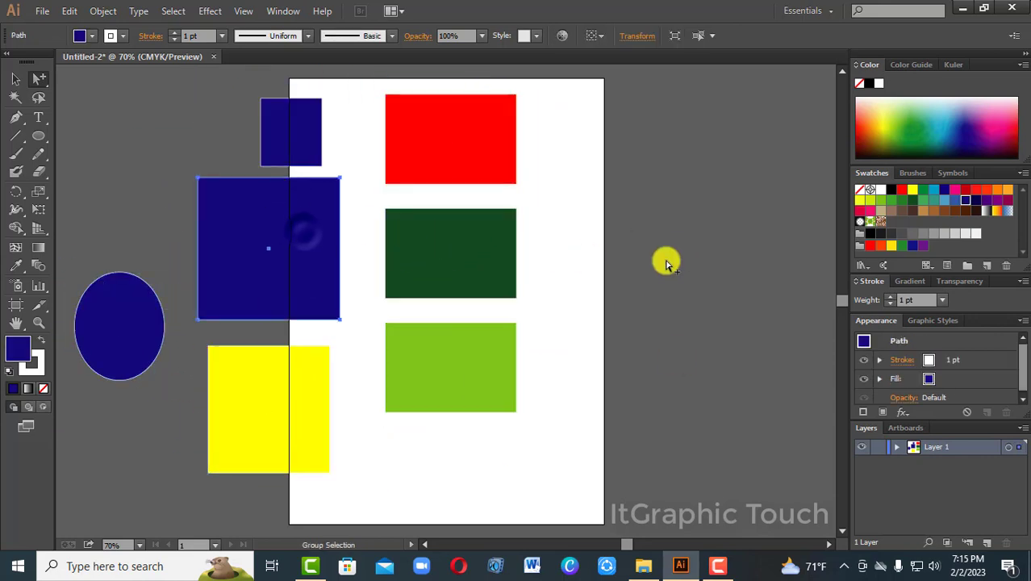
left_click(701, 330)
left_click_drag(39, 78, 98, 107)
left_click_drag(472, 257, 559, 269)
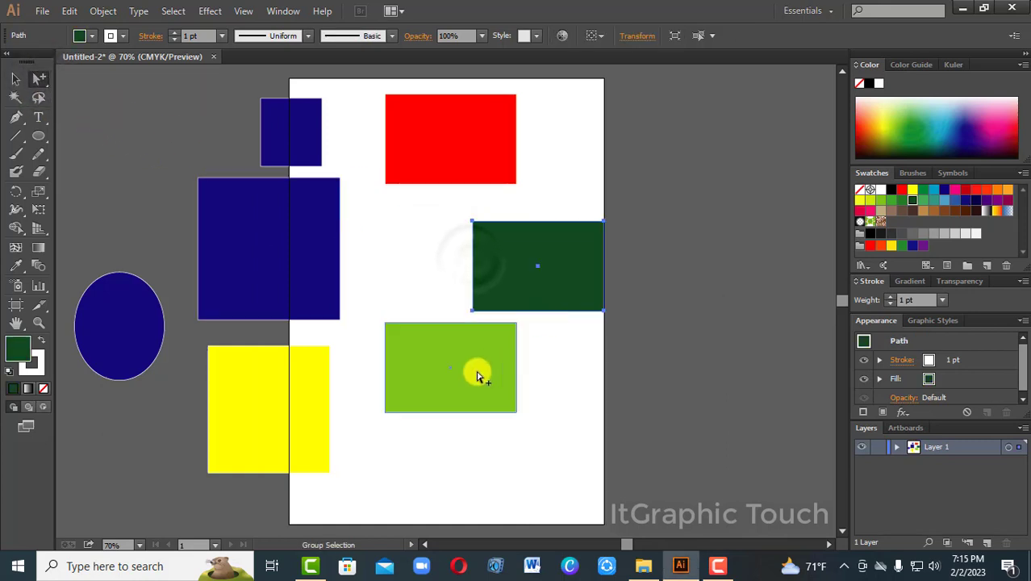
left_click_drag(477, 376, 489, 409)
left_click_drag(274, 395, 294, 408)
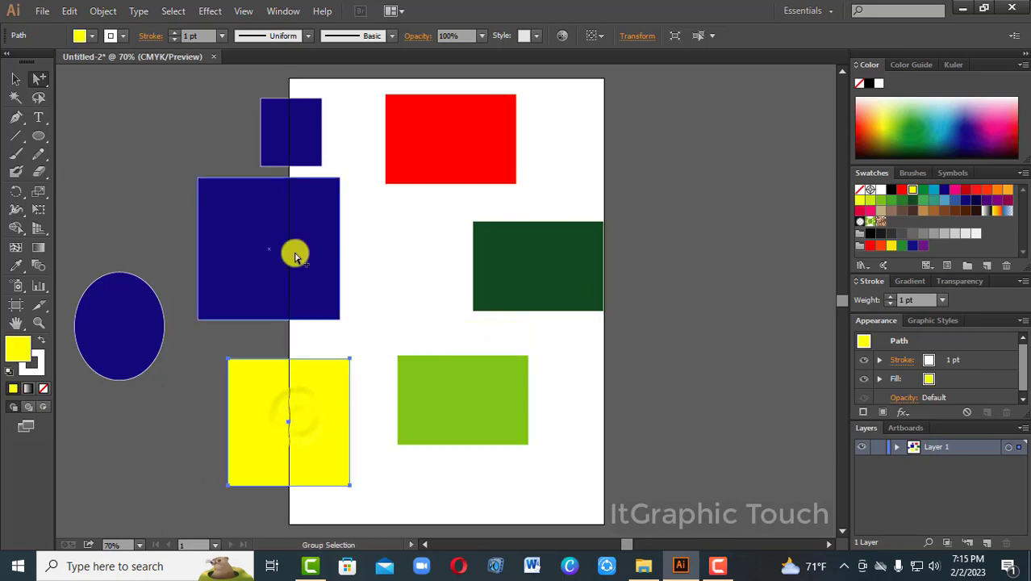
left_click_drag(295, 257, 331, 280)
left_click_drag(433, 183, 433, 193)
left_click_drag(279, 156, 283, 163)
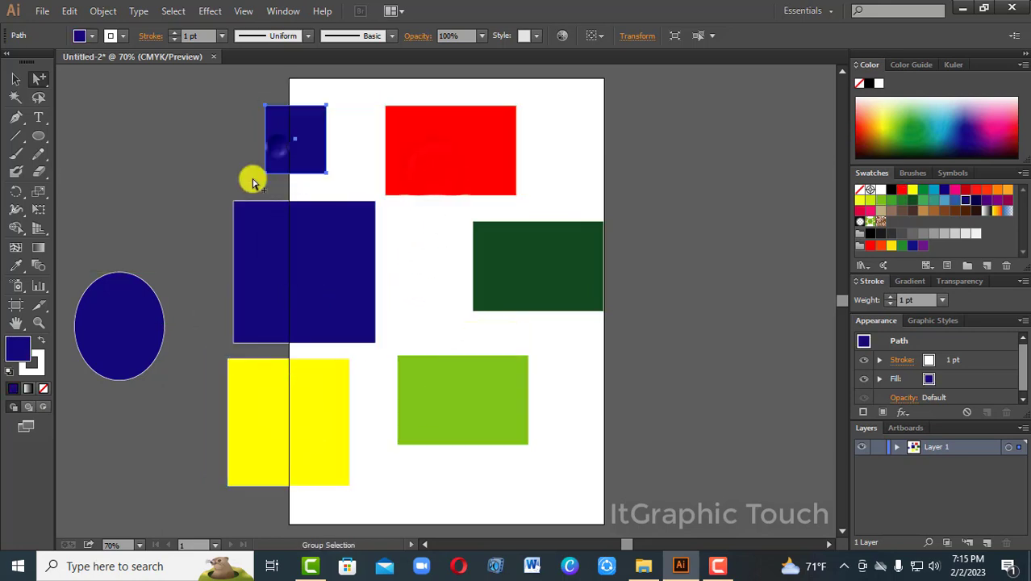
left_click_drag(156, 311, 174, 314)
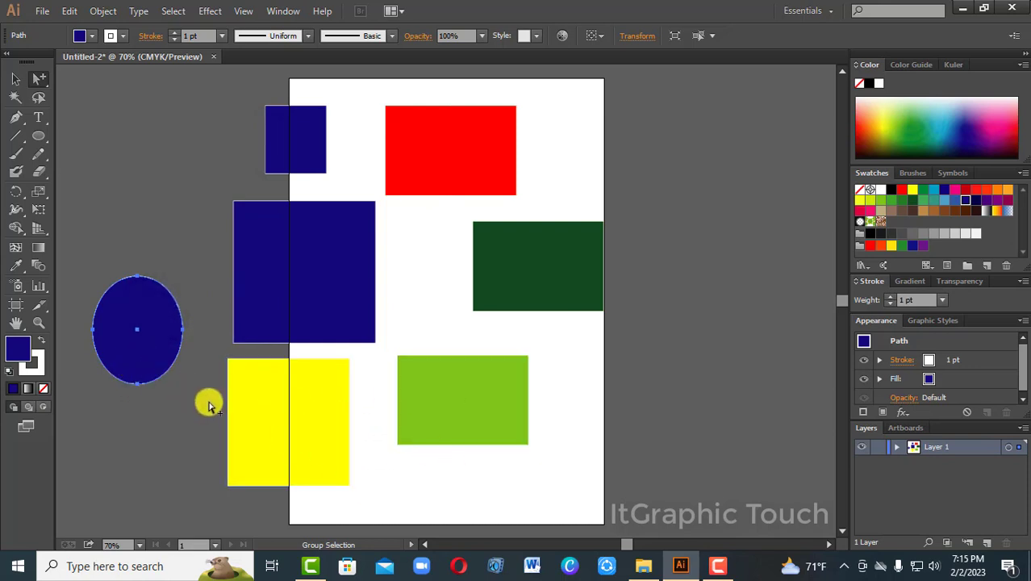
left_click(337, 400, "shift")
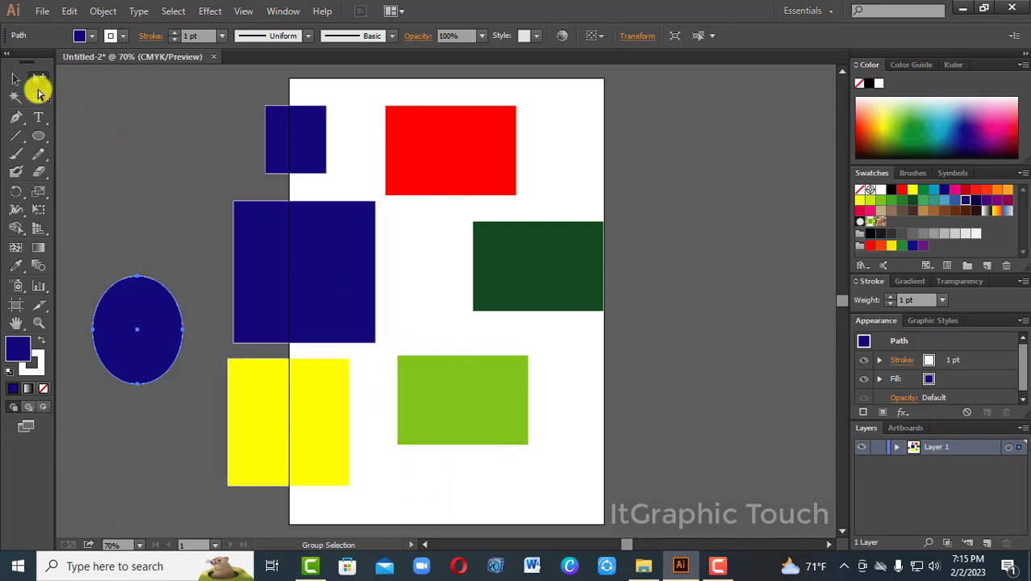
- Check how the Selection tool picks the group by selecting it through the large navy and red rectangles, deselecting between tries
left_click(15, 80)
left_click(350, 270)
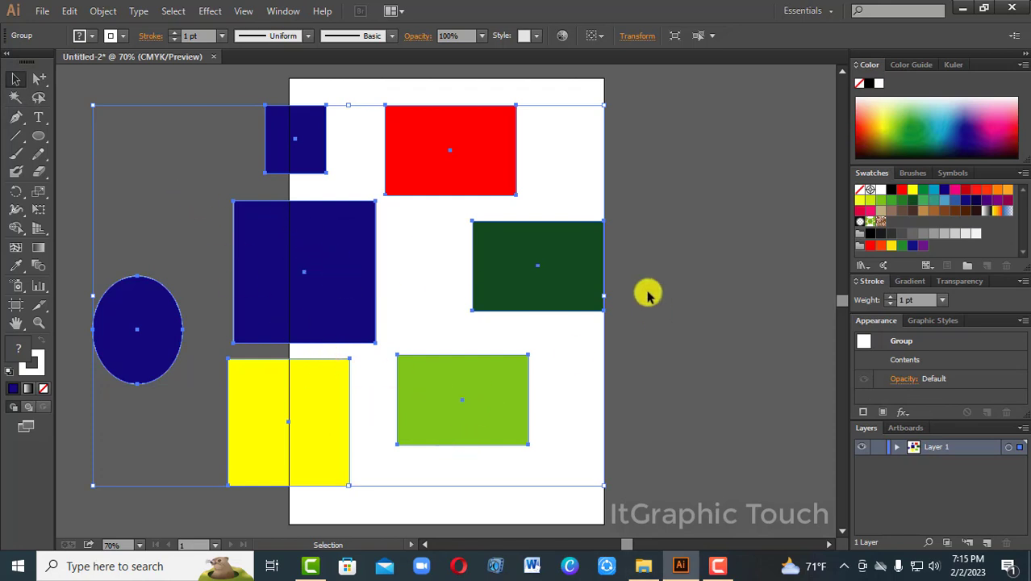
left_click(649, 291)
left_click(462, 150)
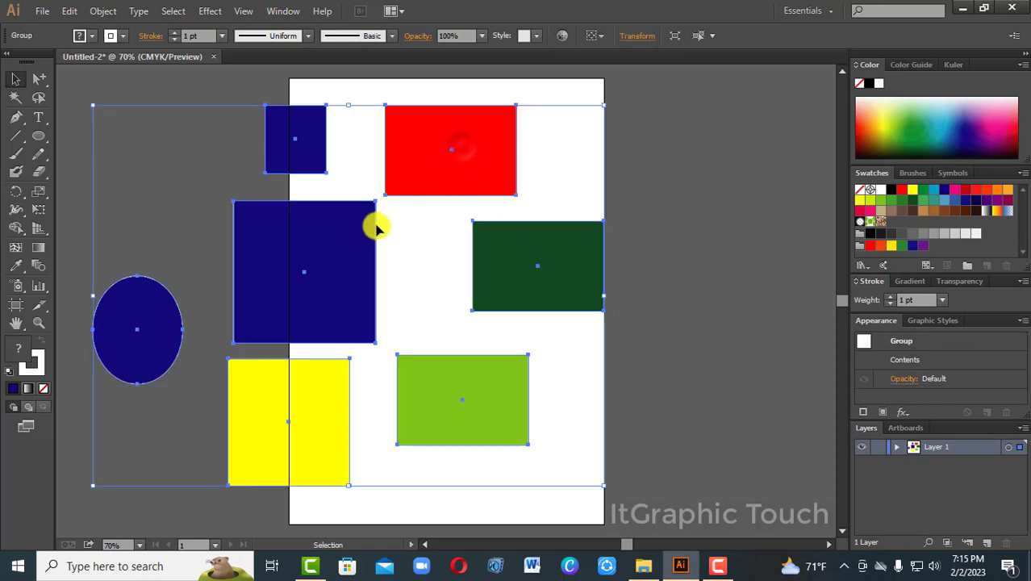
left_click(645, 232)
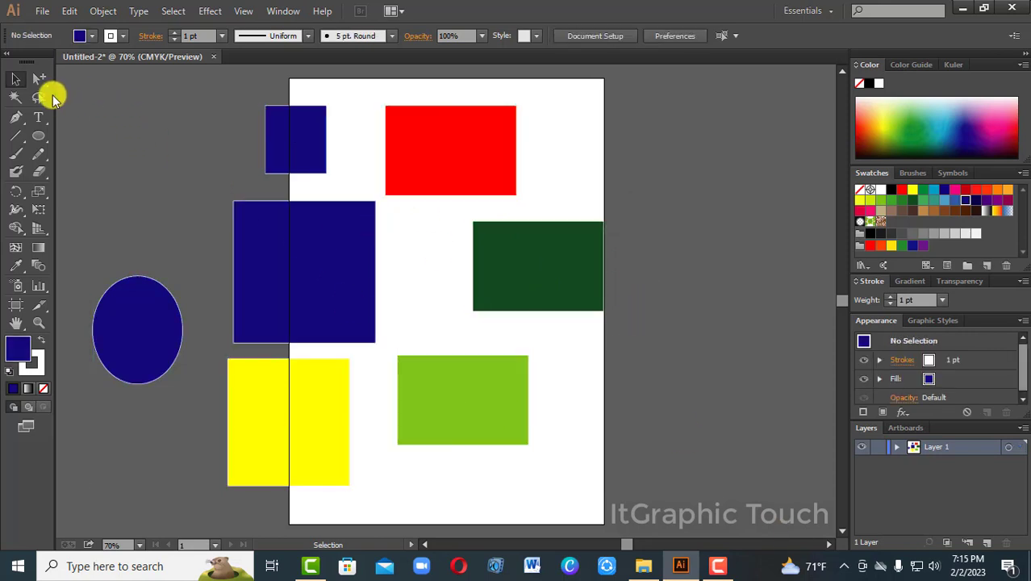
left_click(276, 251)
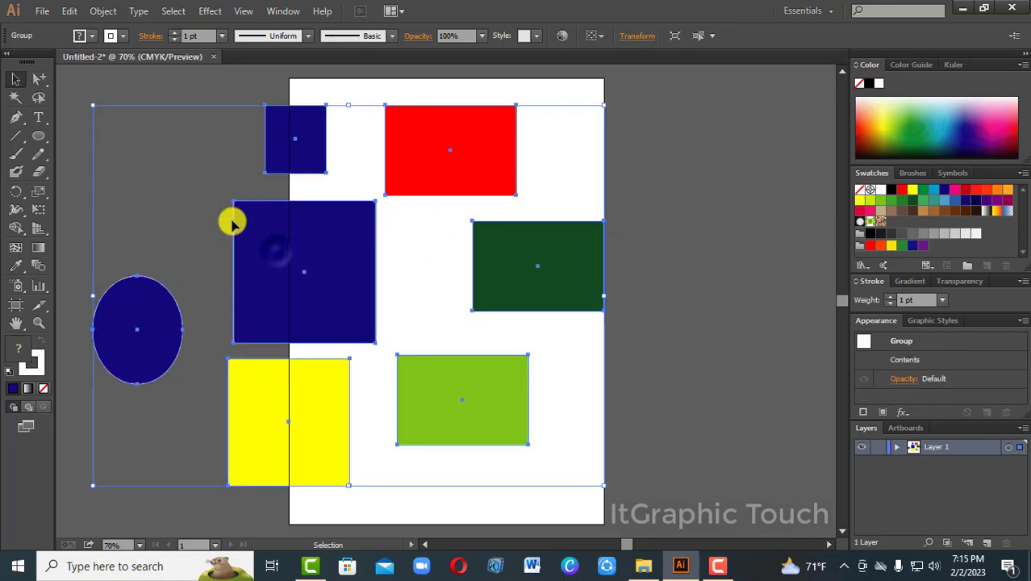
left_click(151, 74)
- With the Group Selection tool, recolor the large navy rectangle tan and the red rectangle yellow
left_click_drag(39, 80, 97, 99)
left_click(313, 264)
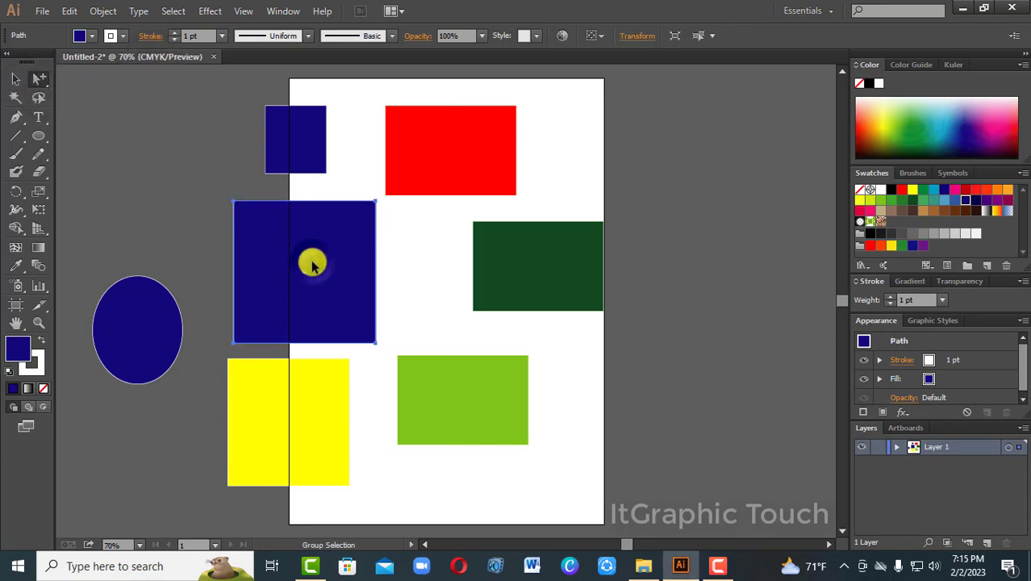
left_click(882, 209)
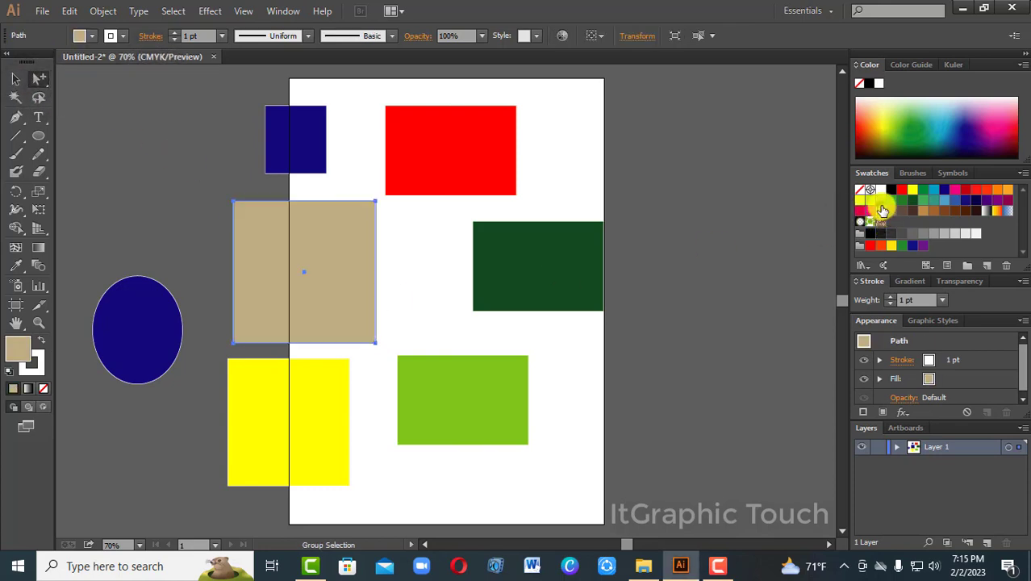
left_click(469, 163)
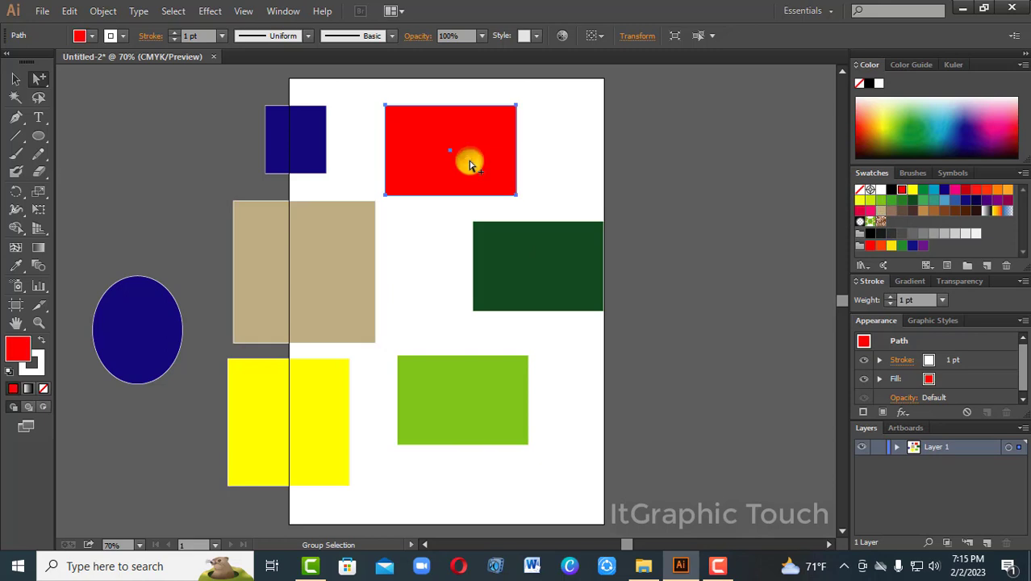
left_click(912, 192)
- Recolor the light green rectangle brown and the yellow rectangle beneath the tan one orange-red
left_click(456, 400)
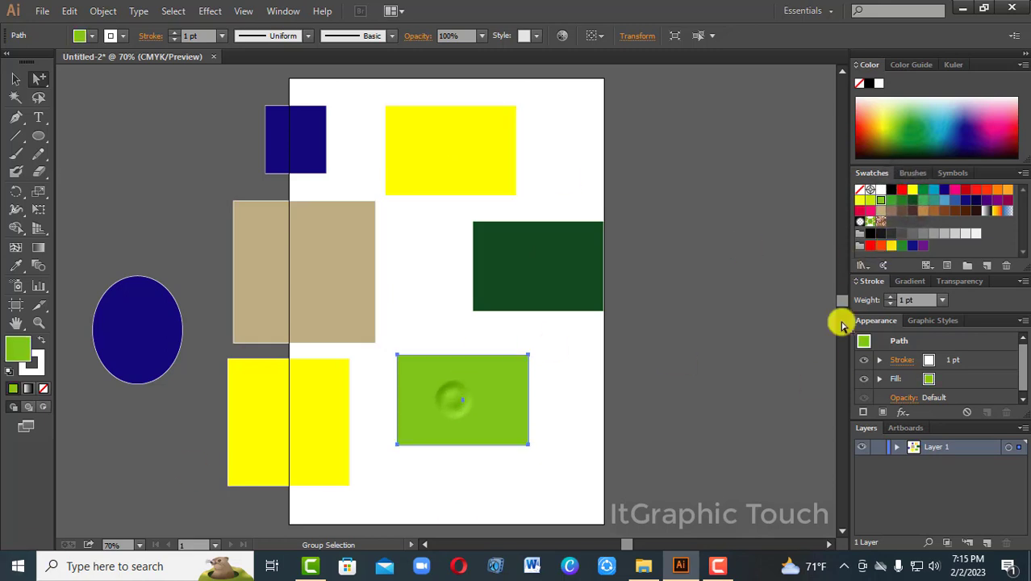
left_click(944, 213)
left_click(305, 442)
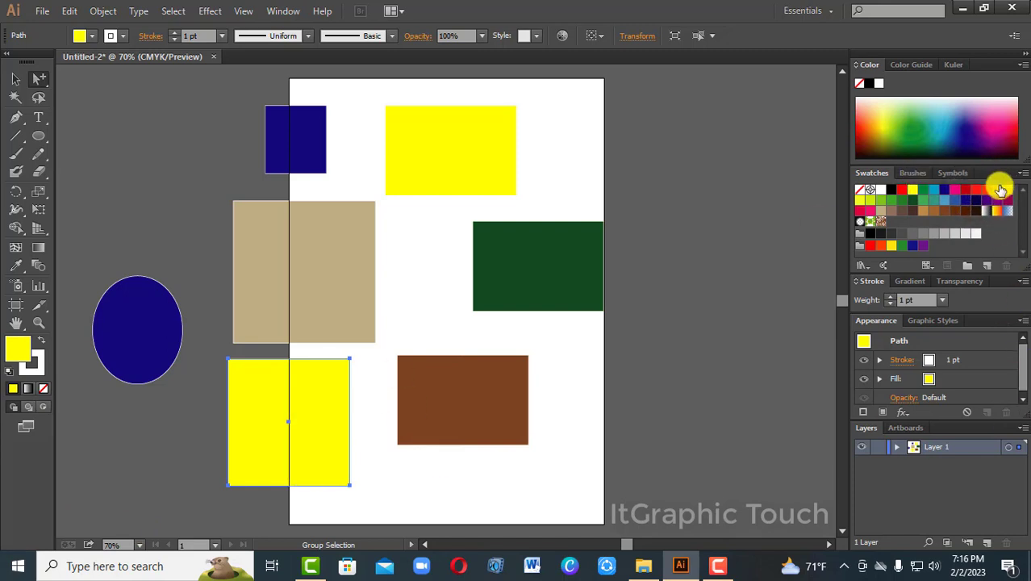
left_click(989, 192)
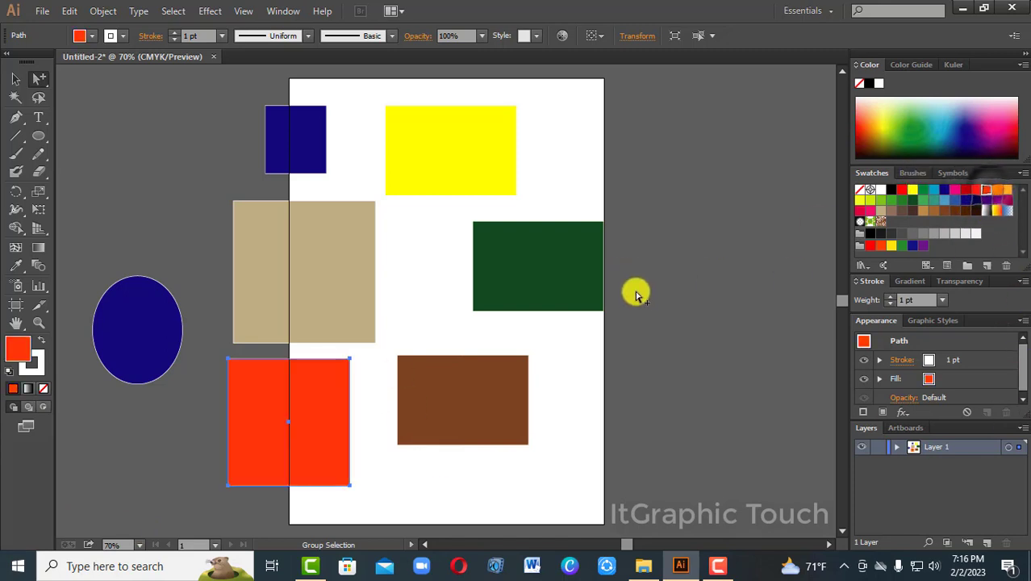
- Recolor the navy ellipse black, and delete the entire group of shapes from the document
left_click(155, 334)
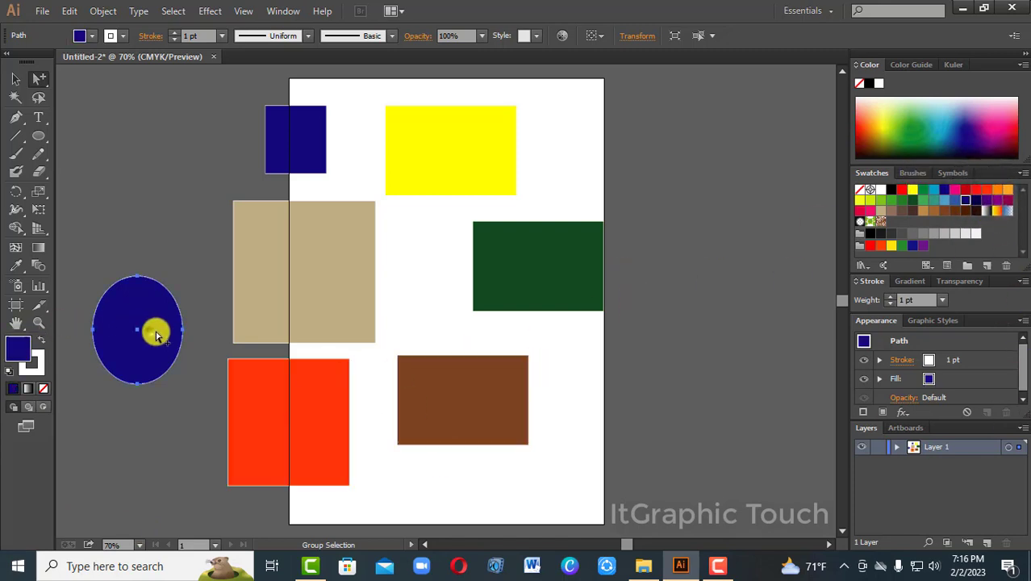
left_click(891, 192)
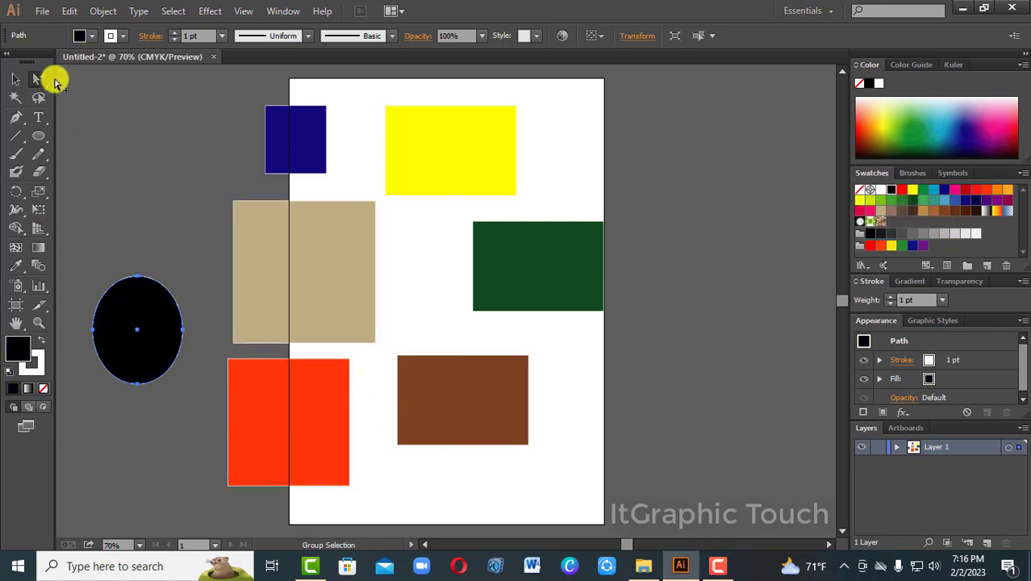
left_click_drag(50, 83, 522, 417)
left_click(14, 78)
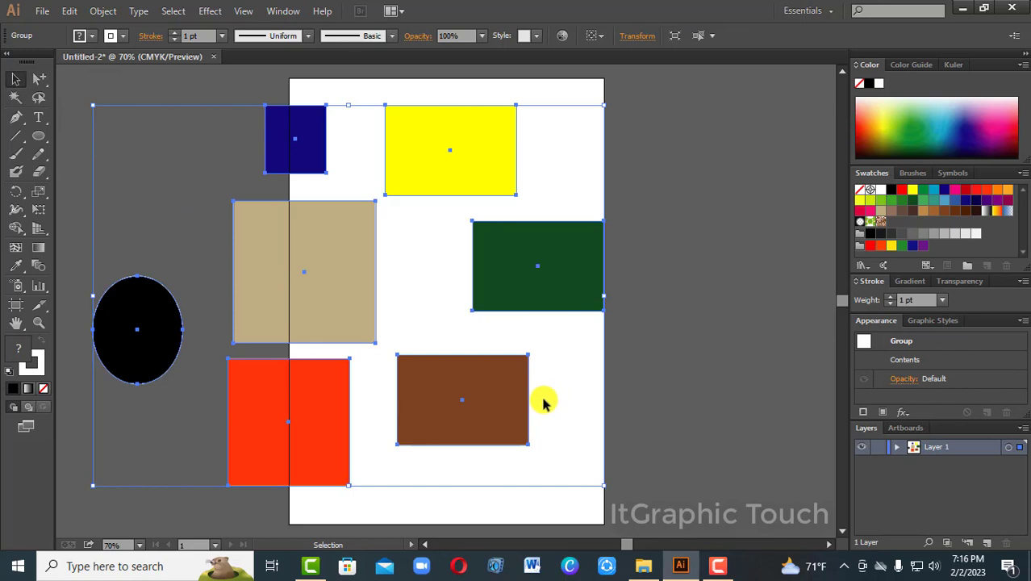
key("Delete")
- Draw a perfect circle, center it on the artboard and fill it red
left_click(37, 137)
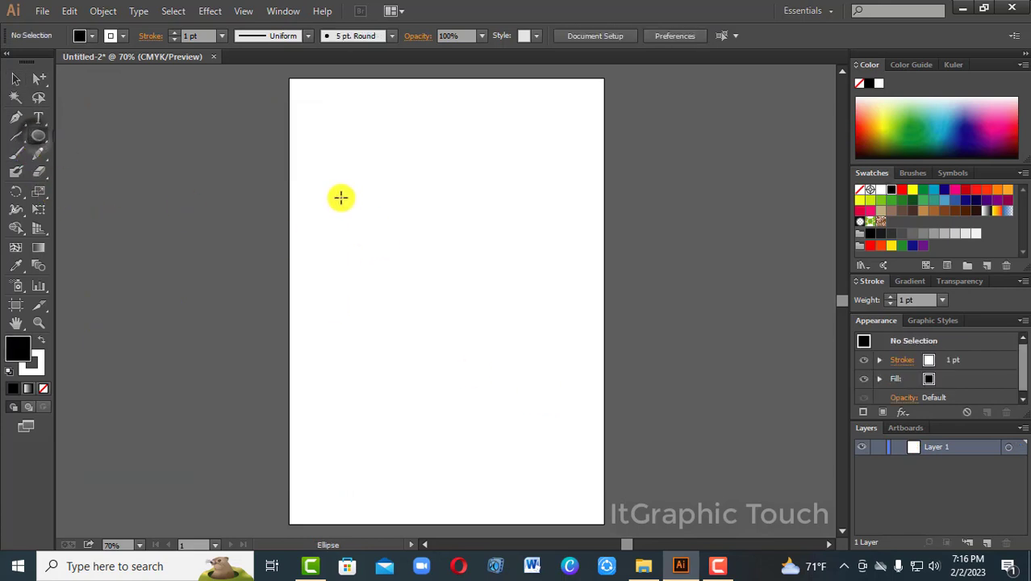
left_click_drag(340, 176, 401, 257)
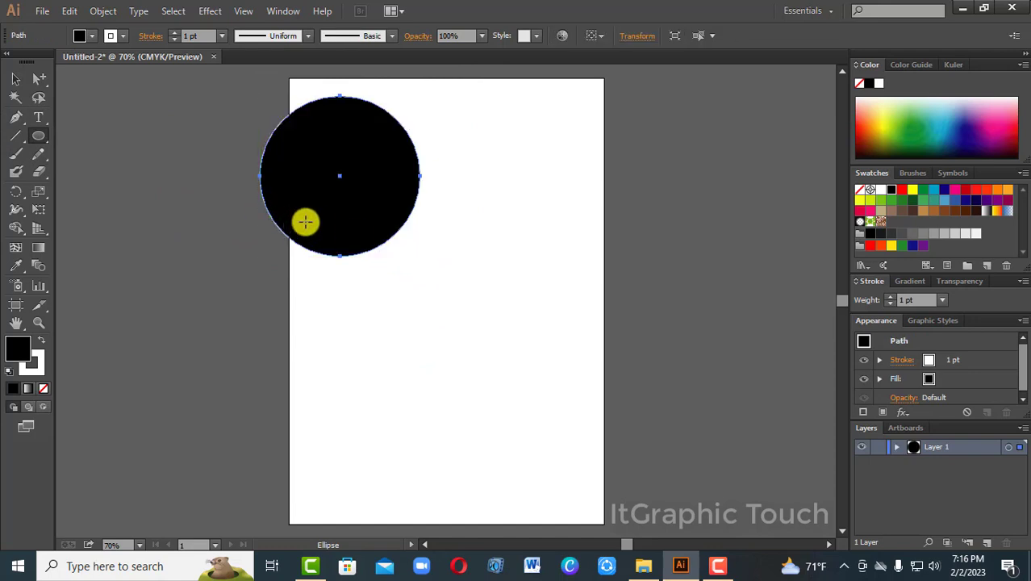
key("v")
left_click_drag(361, 158, 467, 295)
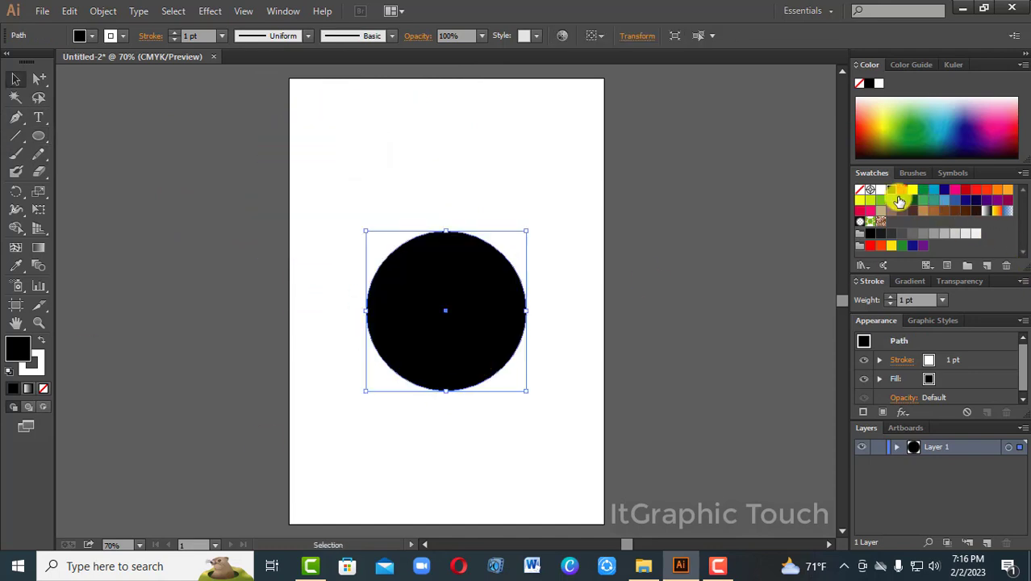
left_click(902, 191)
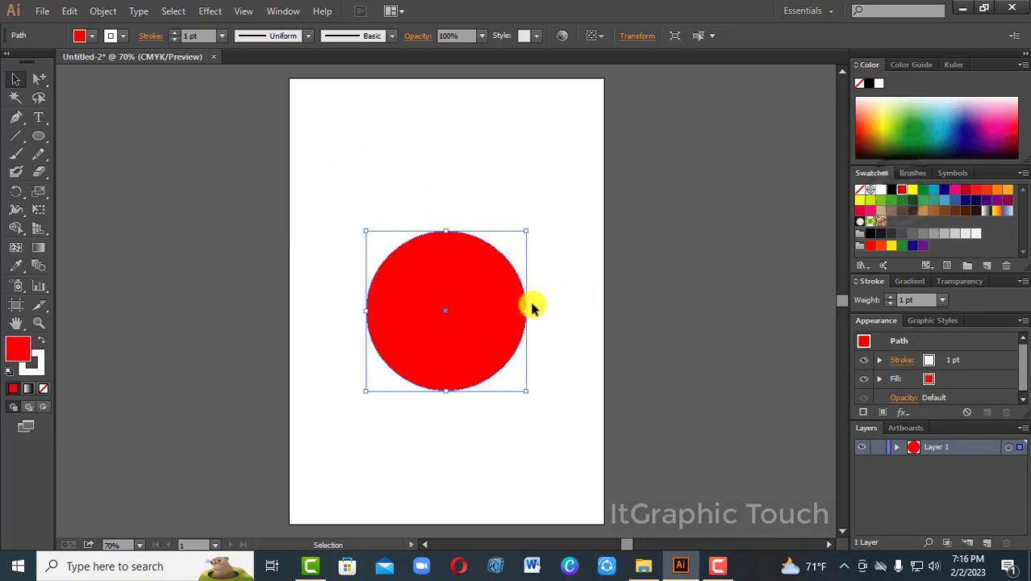
left_click_drag(487, 311, 489, 302)
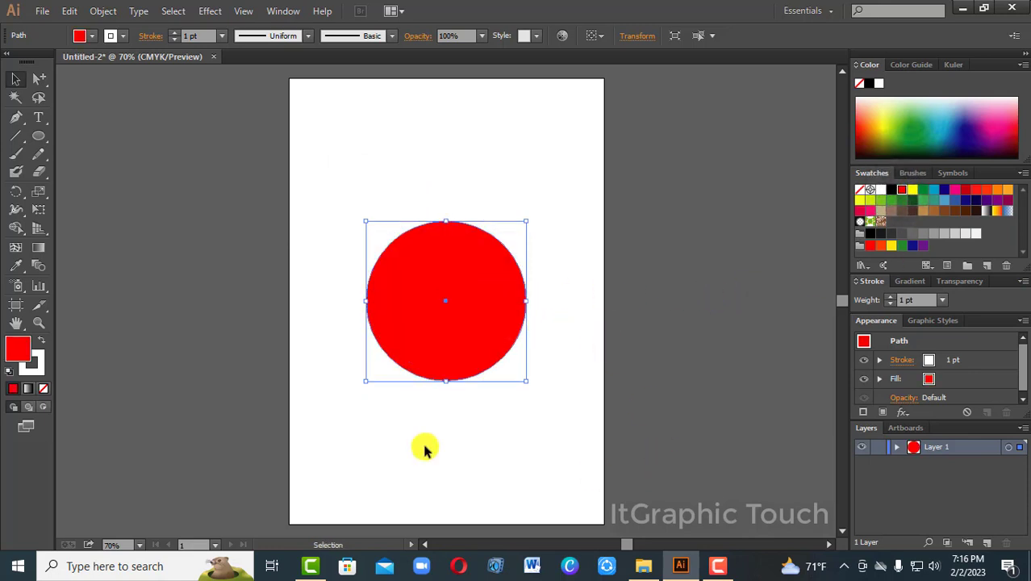
- With the Direct Selection tool, lower the circle's top anchor point to about Y 4.51 in to flatten its upper edge
left_click_drag(38, 84, 127, 76)
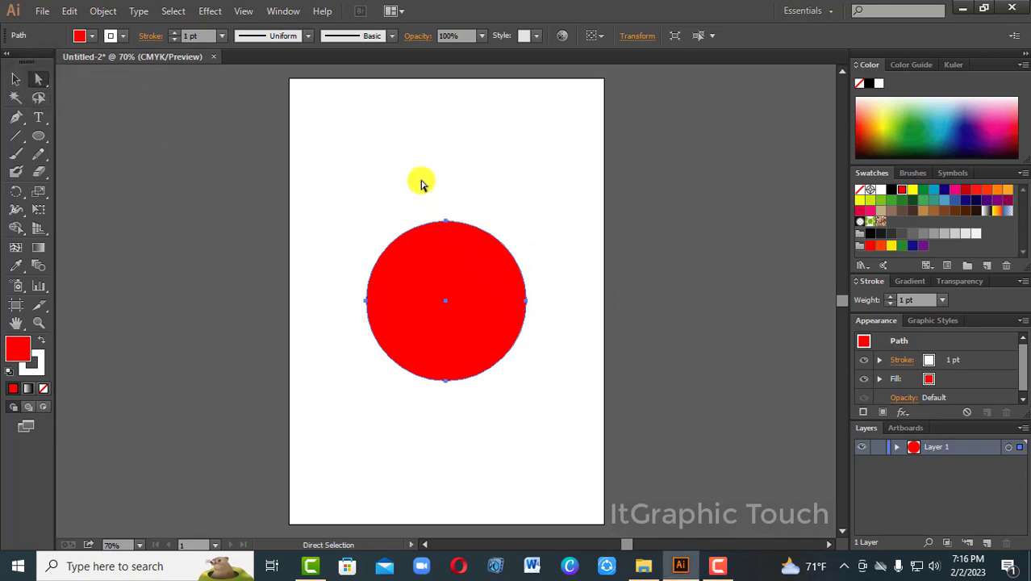
left_click_drag(399, 158, 450, 235)
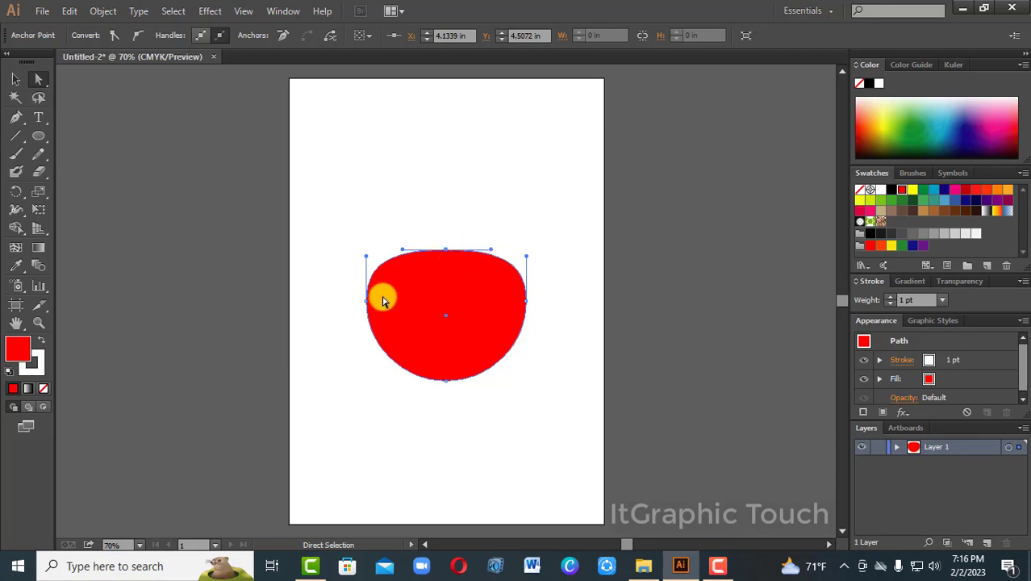
- Raise the circle's left anchor point to Y 4.5 in and tilt its upper direction handle inward to form the left lobe
left_click(358, 284)
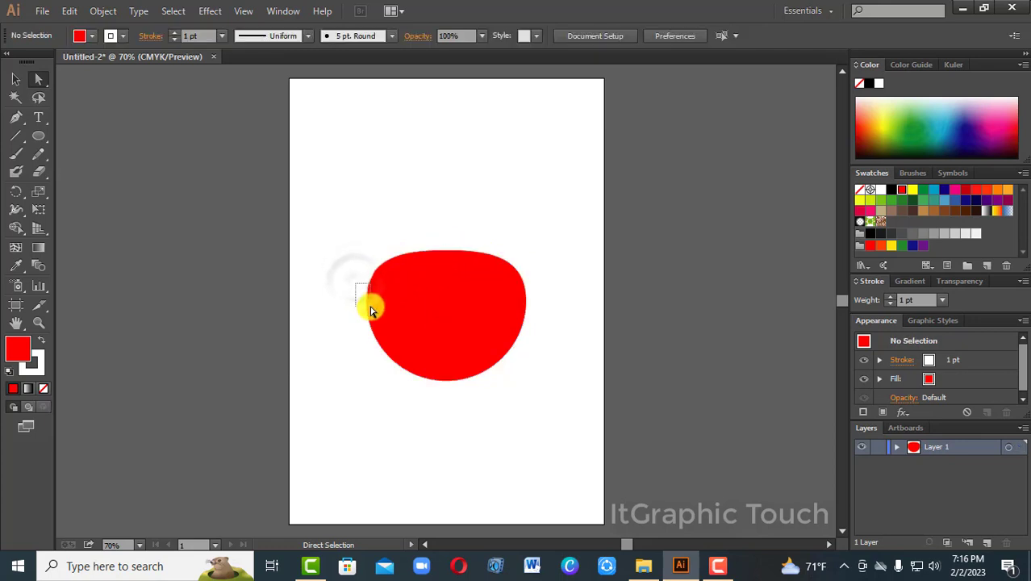
left_click_drag(371, 311, 372, 313)
left_click(317, 224)
left_click_drag(335, 269, 373, 328)
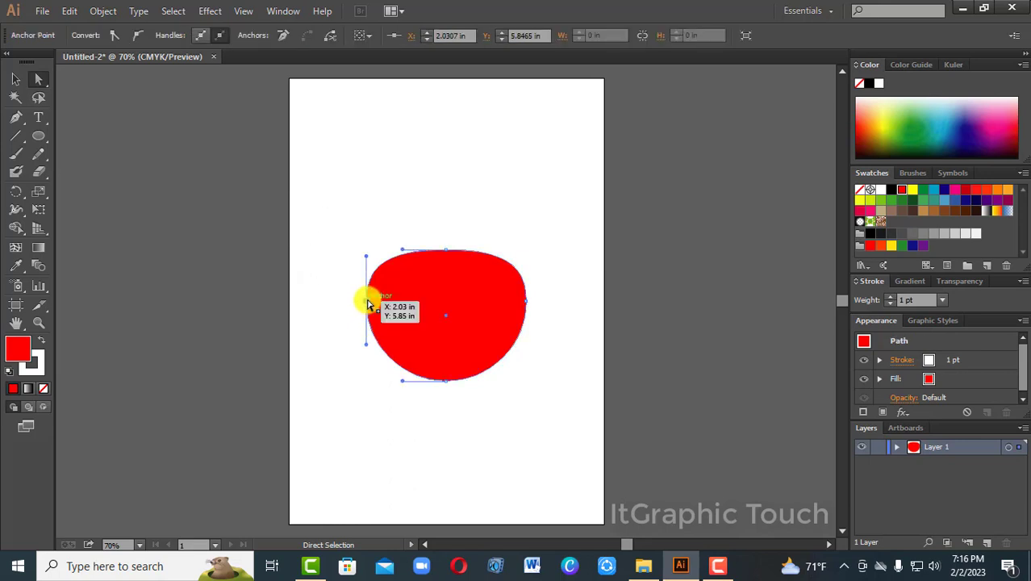
left_click_drag(367, 305, 368, 303)
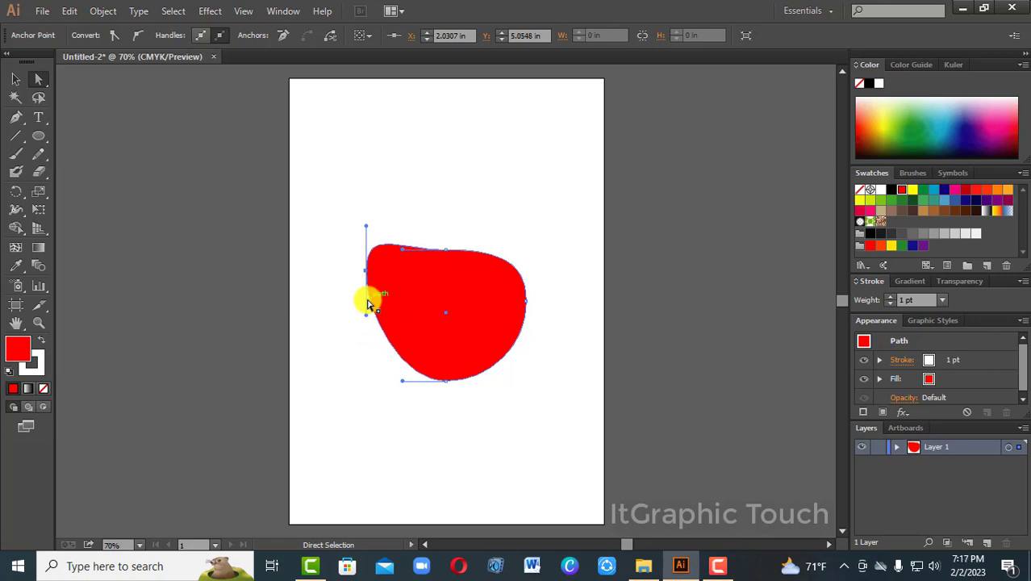
left_click_drag(368, 303, 381, 252)
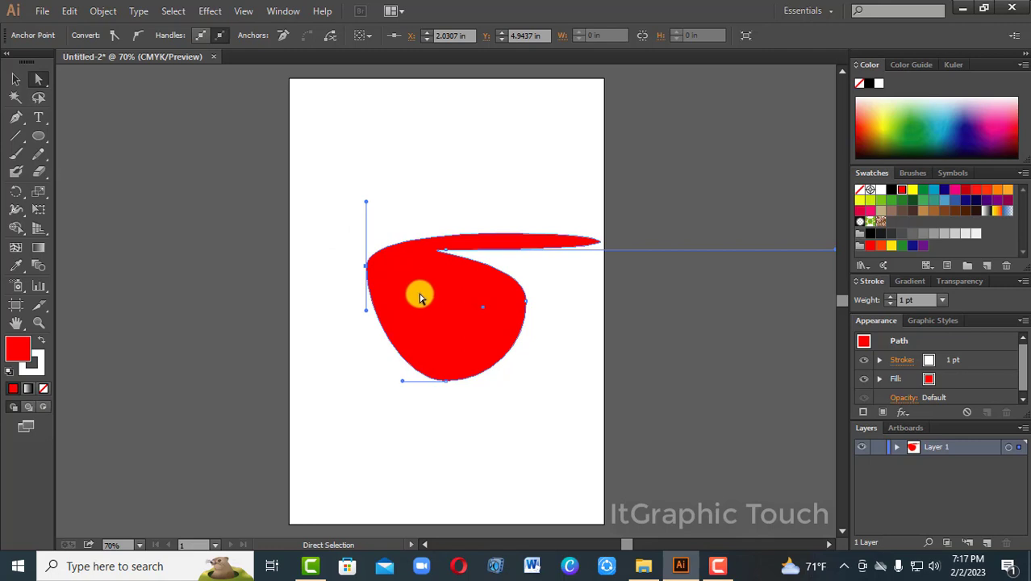
key("ctrl+z")
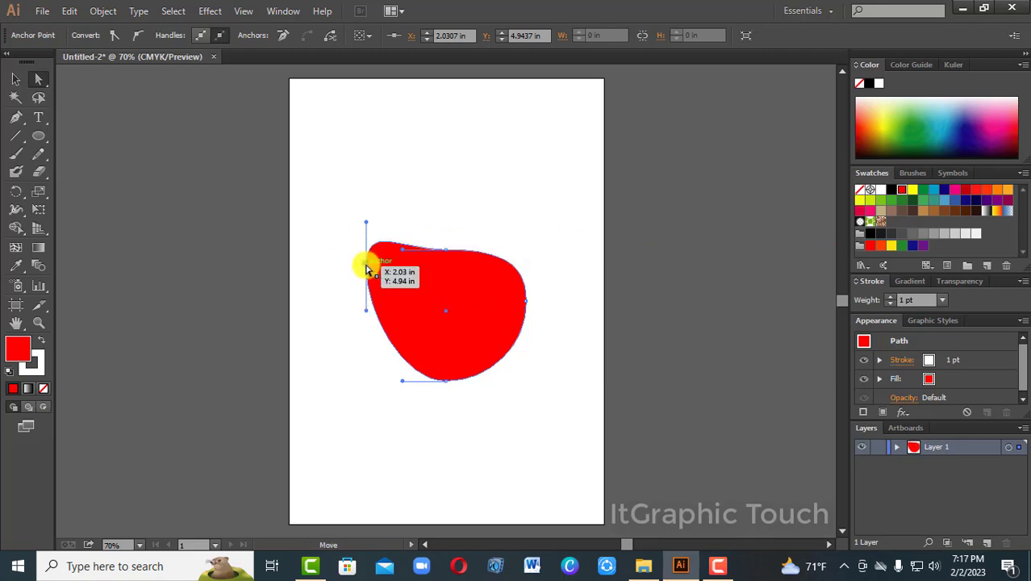
left_click_drag(367, 270, 367, 253)
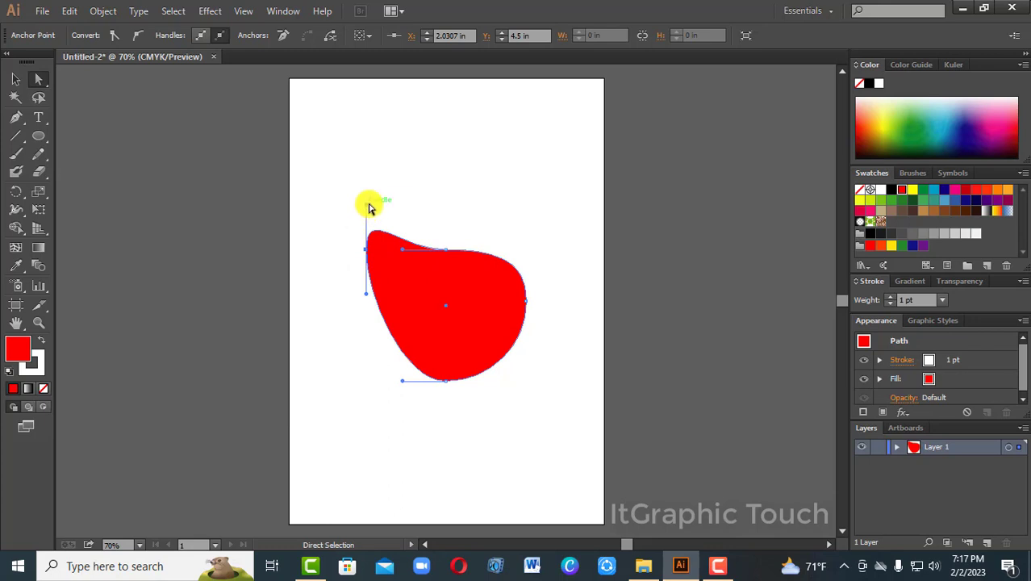
left_click_drag(370, 208, 414, 205)
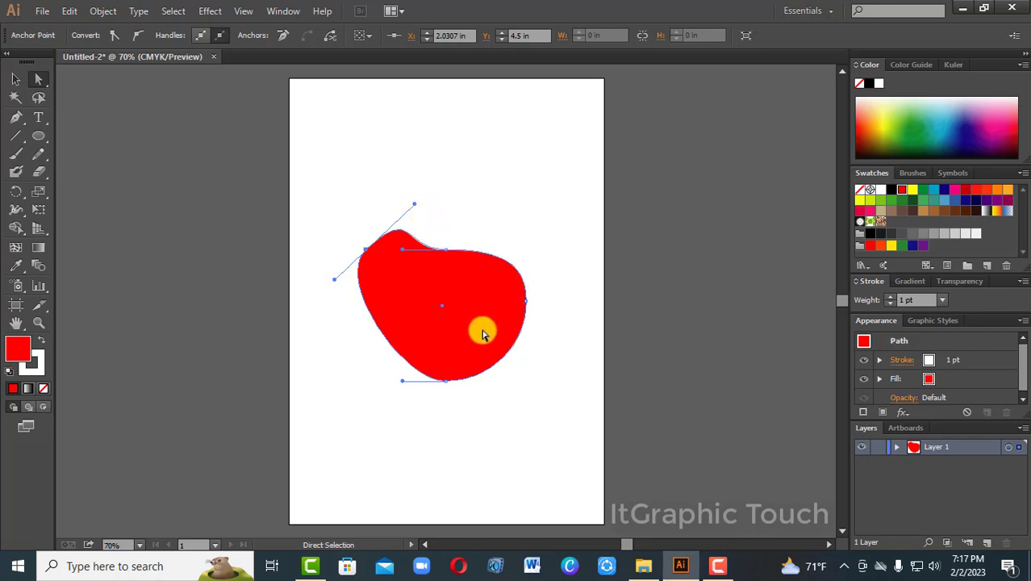
- Raise the right anchor point to about Y 4.88 in and tilt its upper handle inward to form the right lobe
left_click(546, 280)
left_click(529, 301)
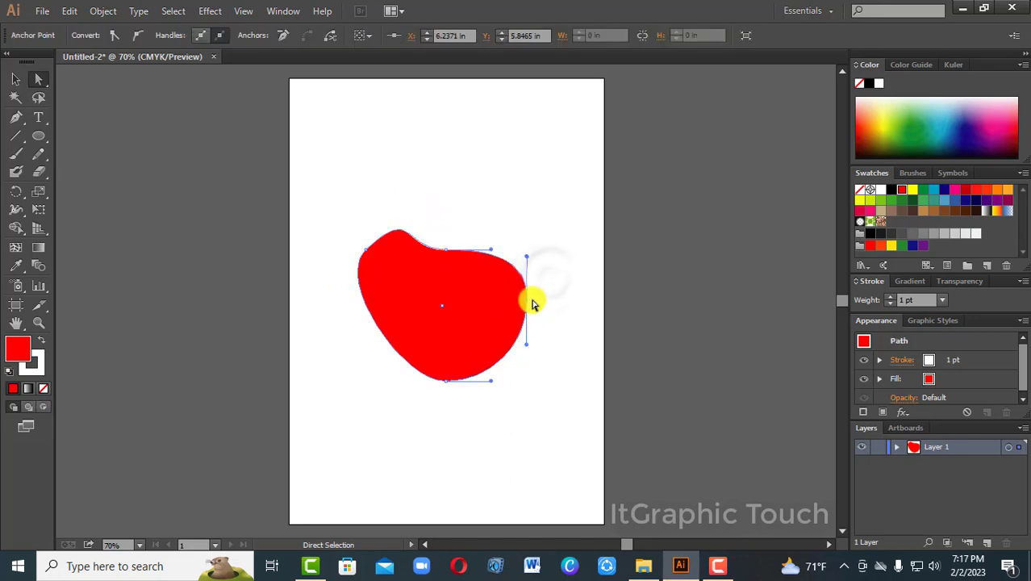
left_click_drag(526, 304, 502, 179)
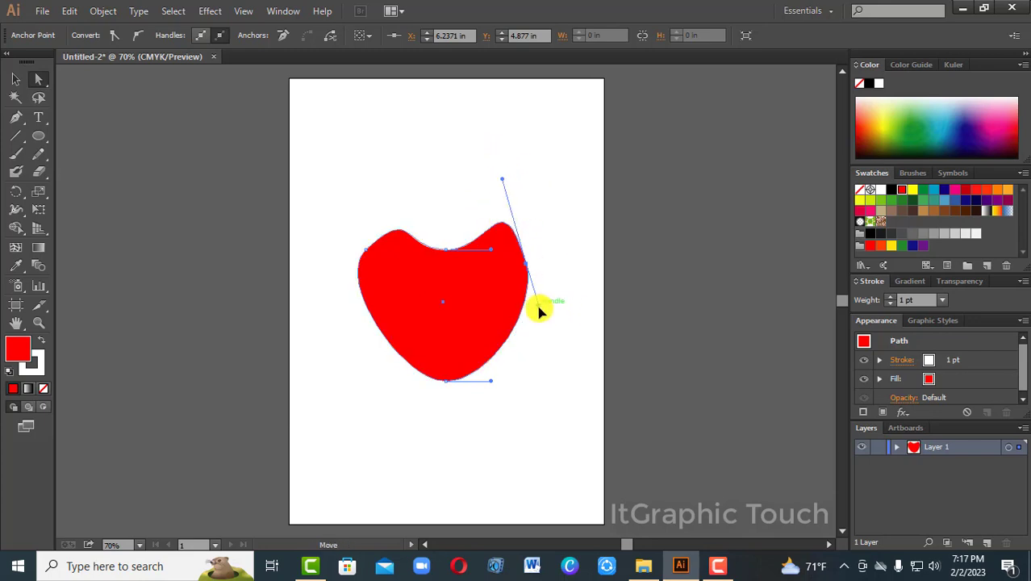
mouse_move(540, 312)
left_mouse_down()
mouse_move(539, 330)
mouse_move(575, 292)
mouse_move(573, 306)
mouse_move(539, 300)
left_mouse_up()
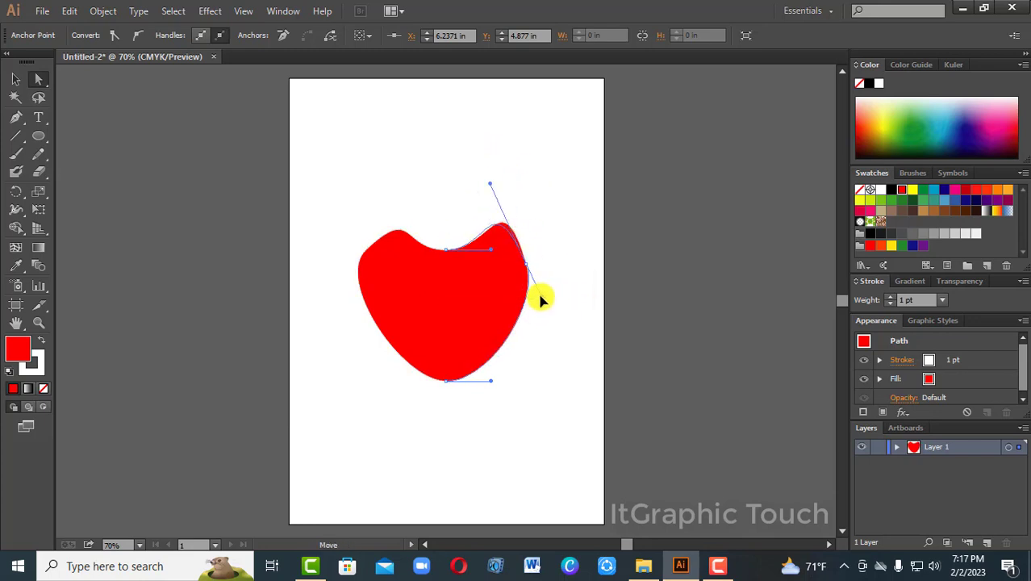
left_click(559, 329)
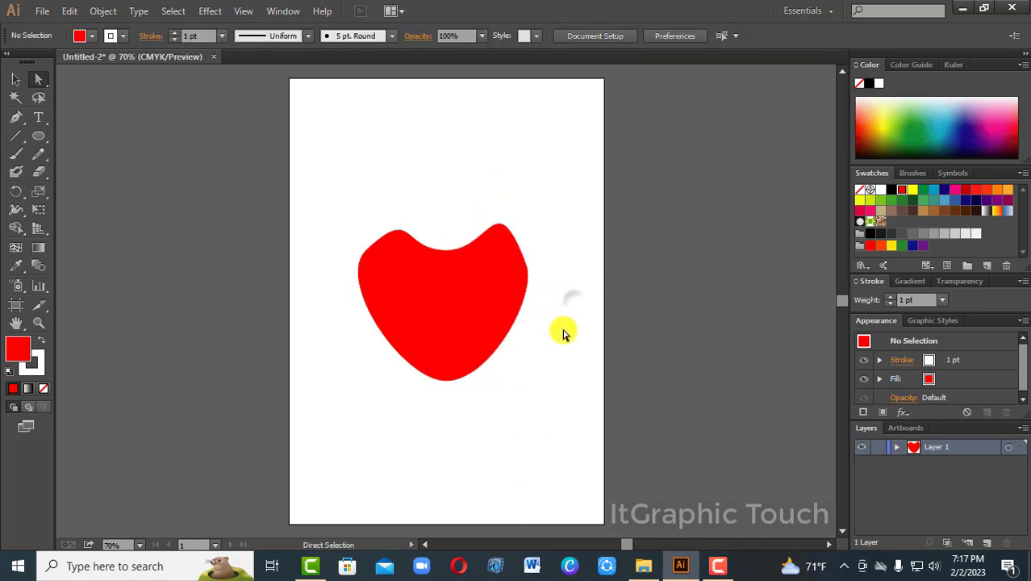
- Check how Direct Selection picks the edge at the notch between the two lobes, deselecting between tries
left_click(443, 252)
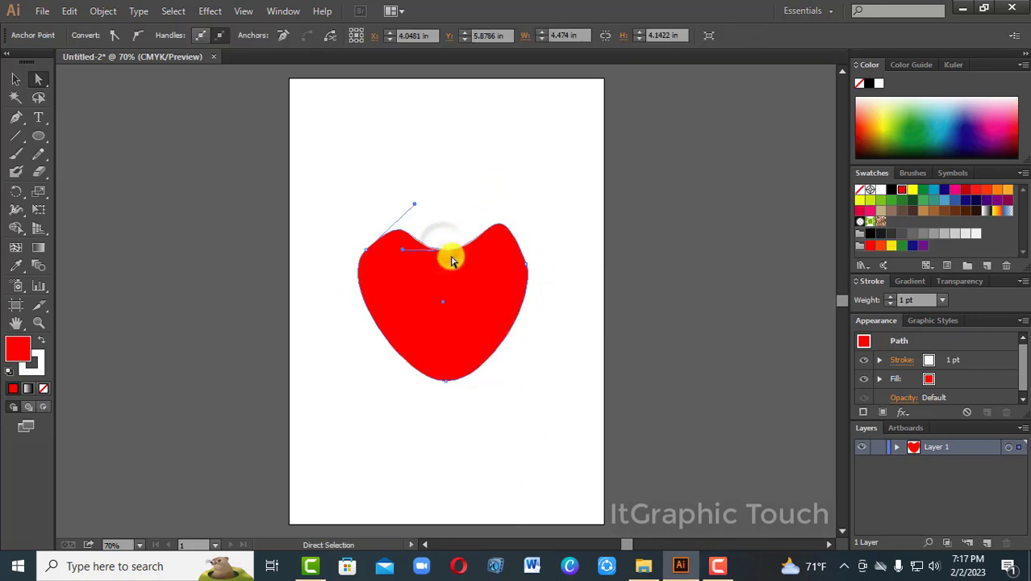
left_click(494, 196)
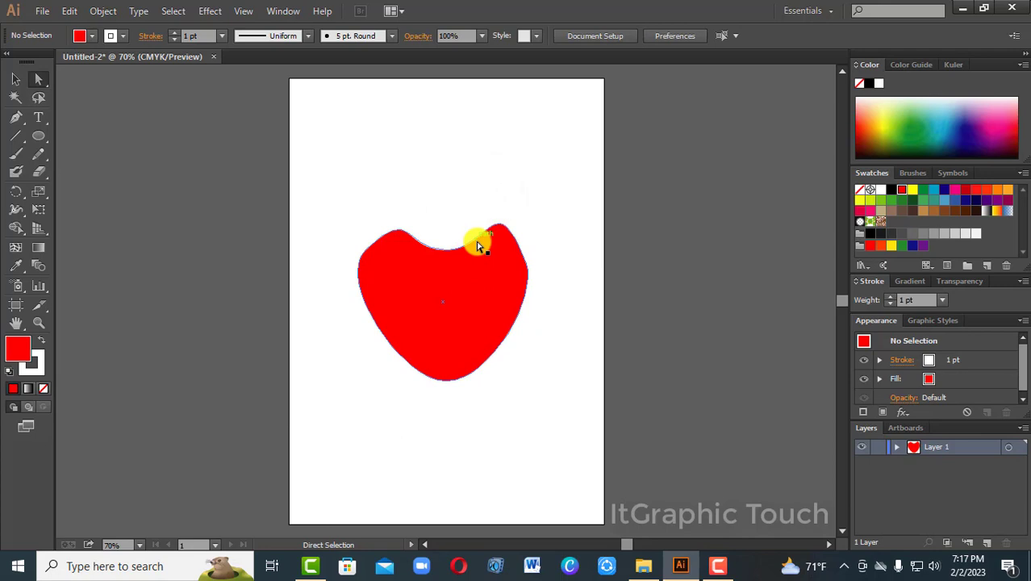
left_click(443, 254)
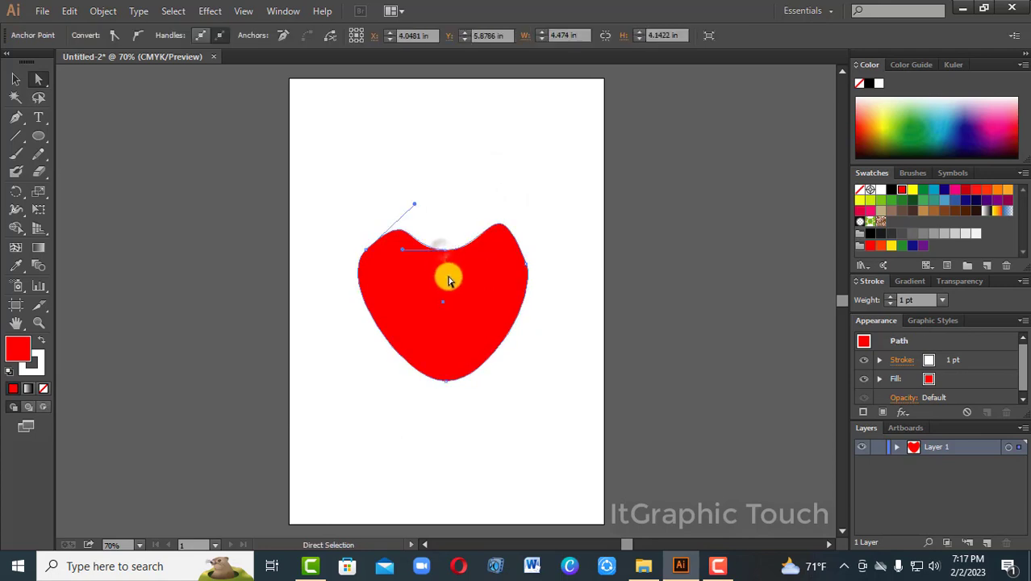
left_click(208, 179)
- With the Group Selection tool, select the red heart-like shape as a whole and move it up and to the left on the artboard
left_click(38, 79)
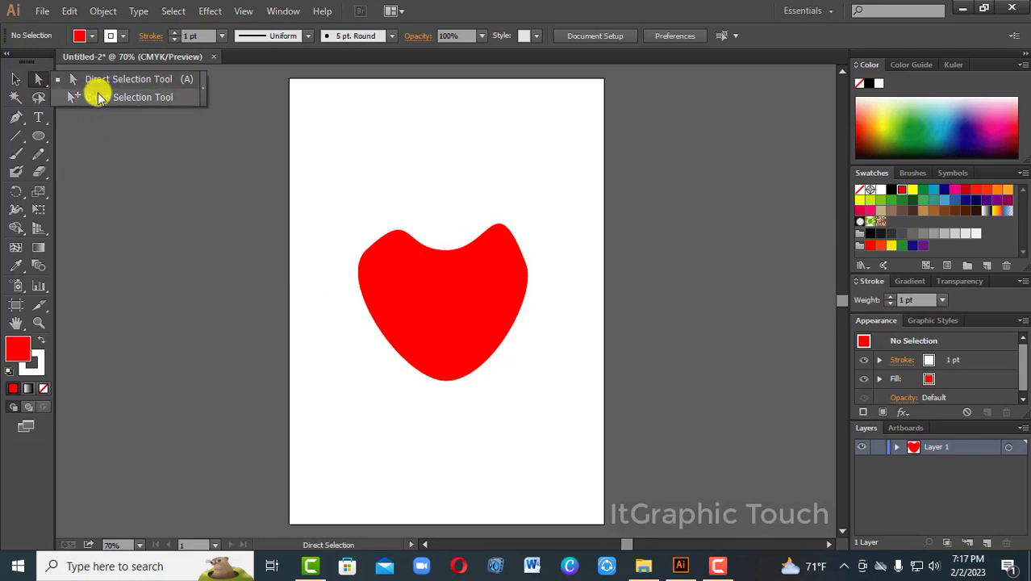
left_click(158, 97)
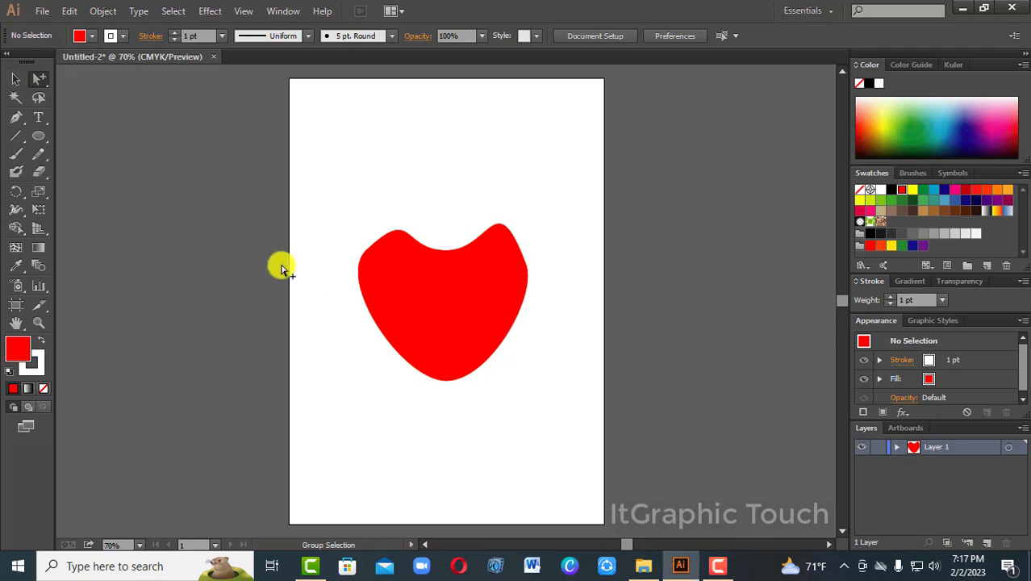
left_click(451, 272)
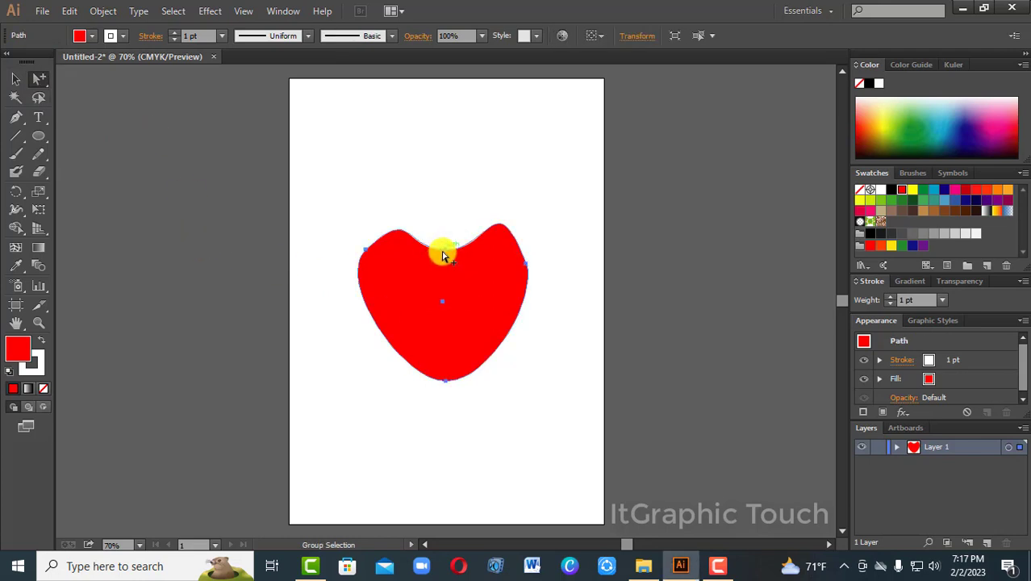
left_click(430, 210)
left_click(370, 250)
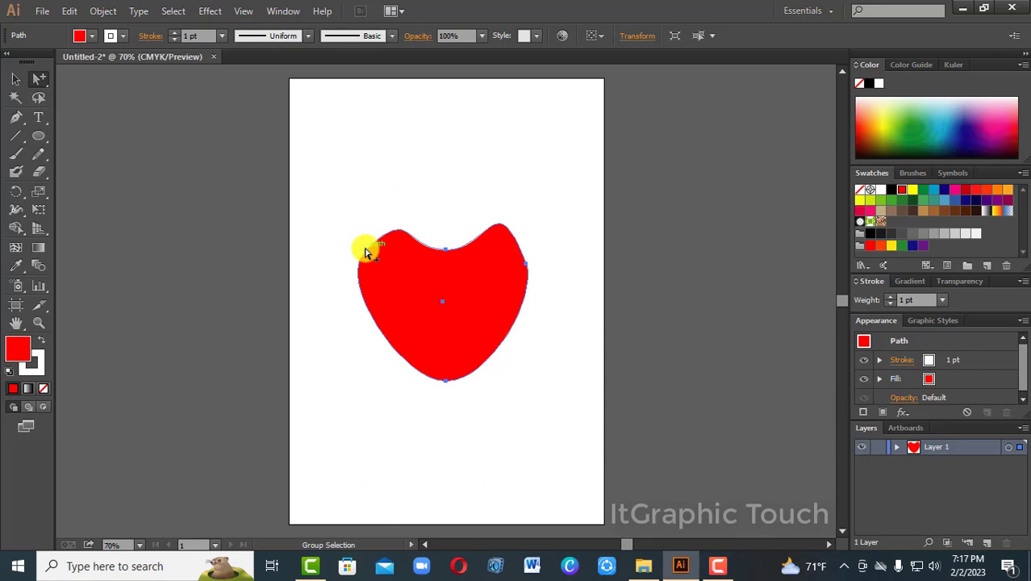
left_click_drag(366, 251, 342, 210)
left_click(516, 286)
left_click_drag(399, 182, 421, 194)
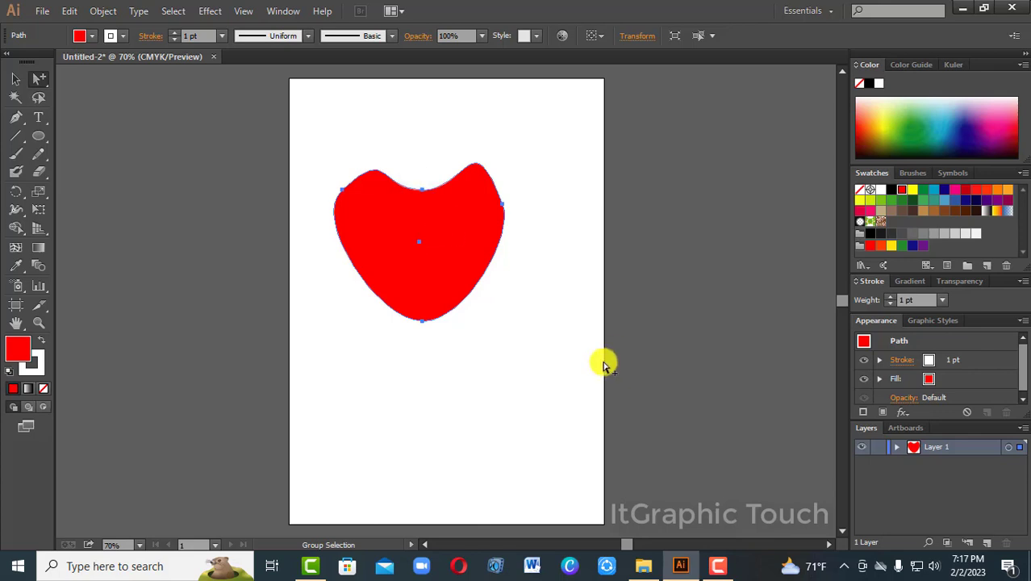
- Return to the Direct Selection tool and pull the anchor point between the lobes down to deepen the notch
left_click(16, 79)
left_click(40, 80)
left_click_drag(59, 84, 65, 77)
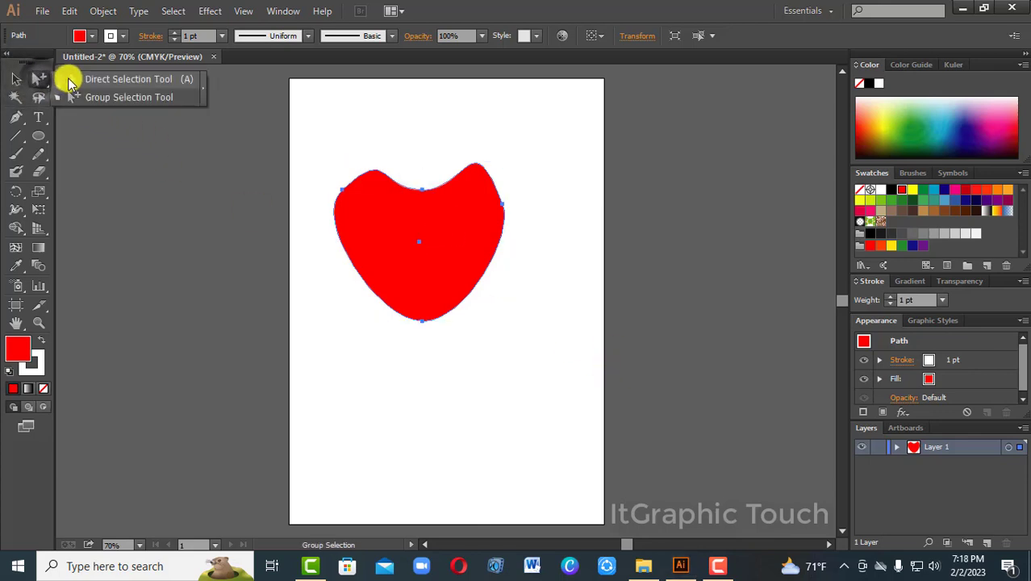
left_click(276, 196)
left_click_drag(359, 132, 424, 239)
left_click(526, 292)
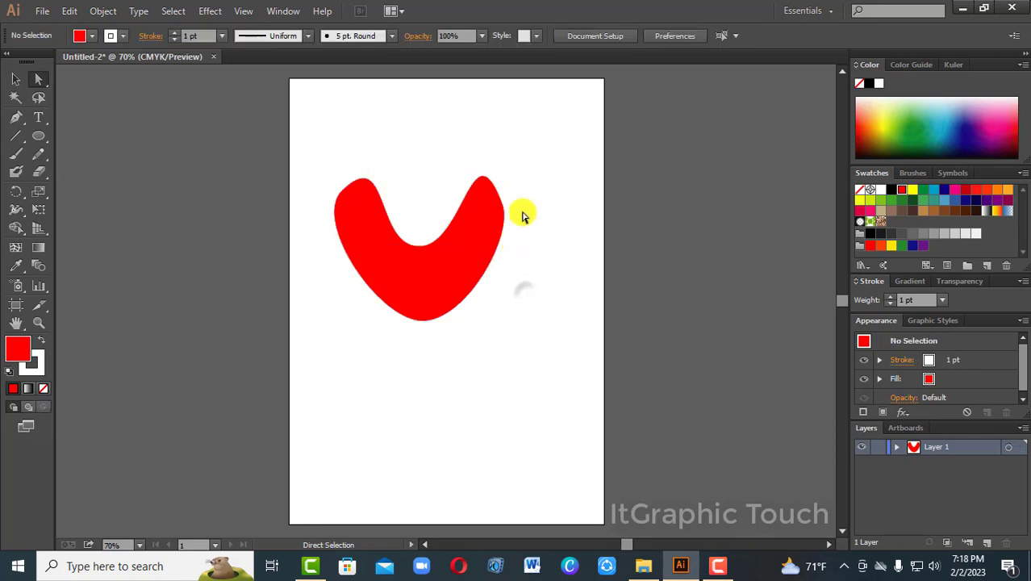
- Move the right anchor outward, the left one to about X 1.03, Y 2.33 in, and the bottom one to about X 3.33, Y 7.28 in
left_click(507, 207)
left_click_drag(507, 208, 547, 254)
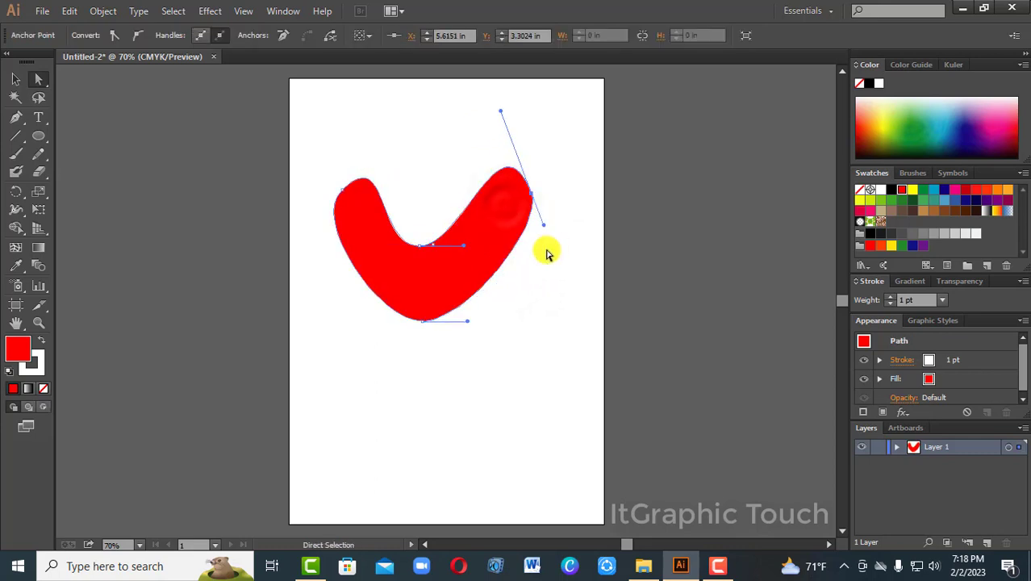
left_click_drag(345, 189, 328, 166)
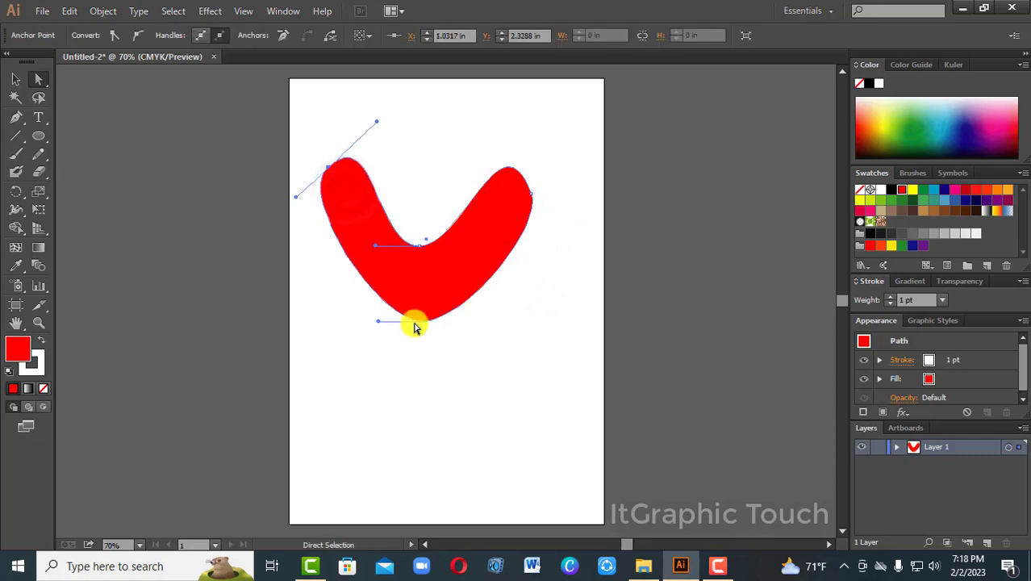
left_click_drag(427, 324, 416, 356)
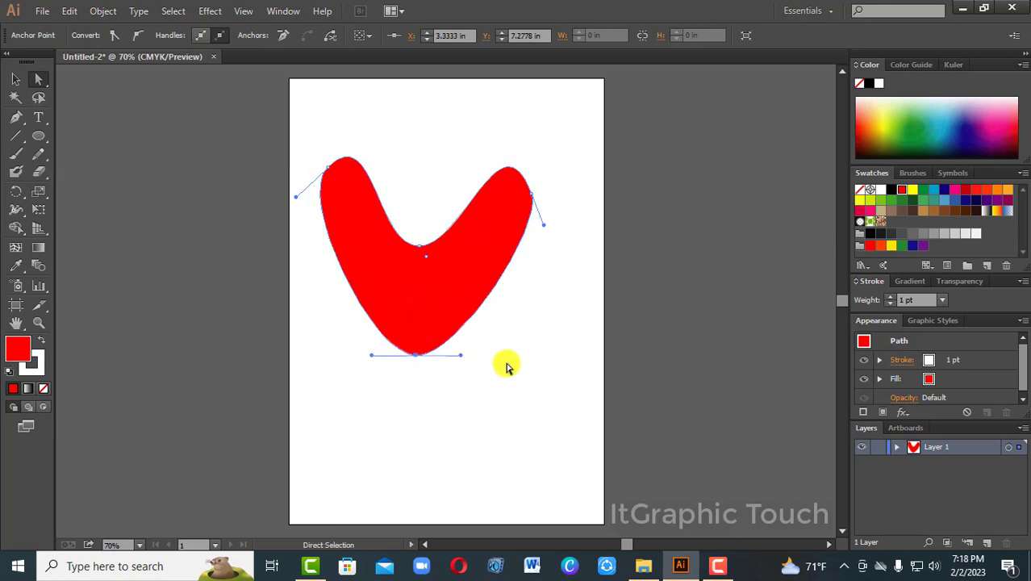
- Move the whole red shape down and right toward the artboard's center, deselect it and switch to the Group Selection tool
left_click(505, 362)
left_click_drag(464, 321, 484, 351)
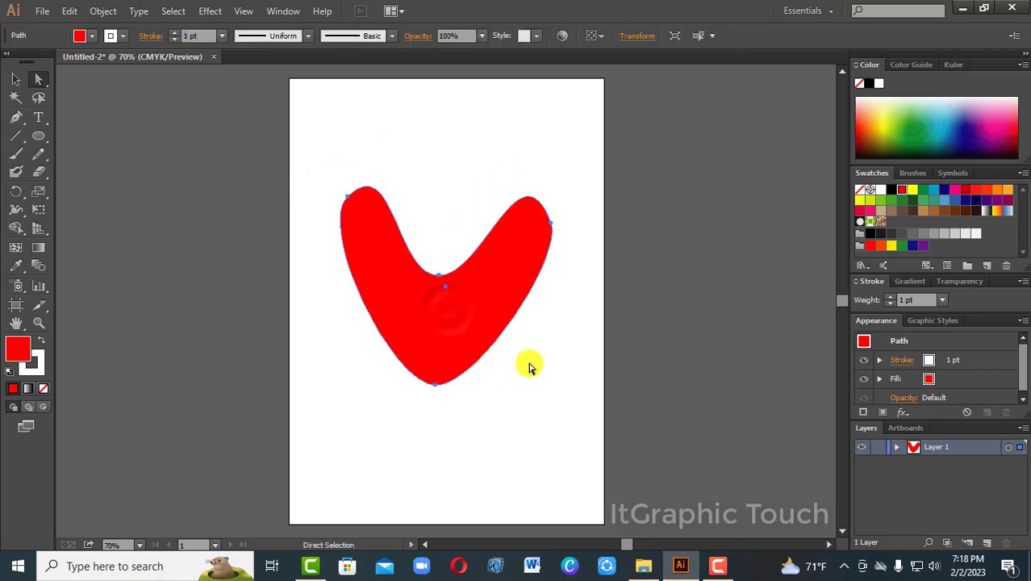
left_click(526, 368)
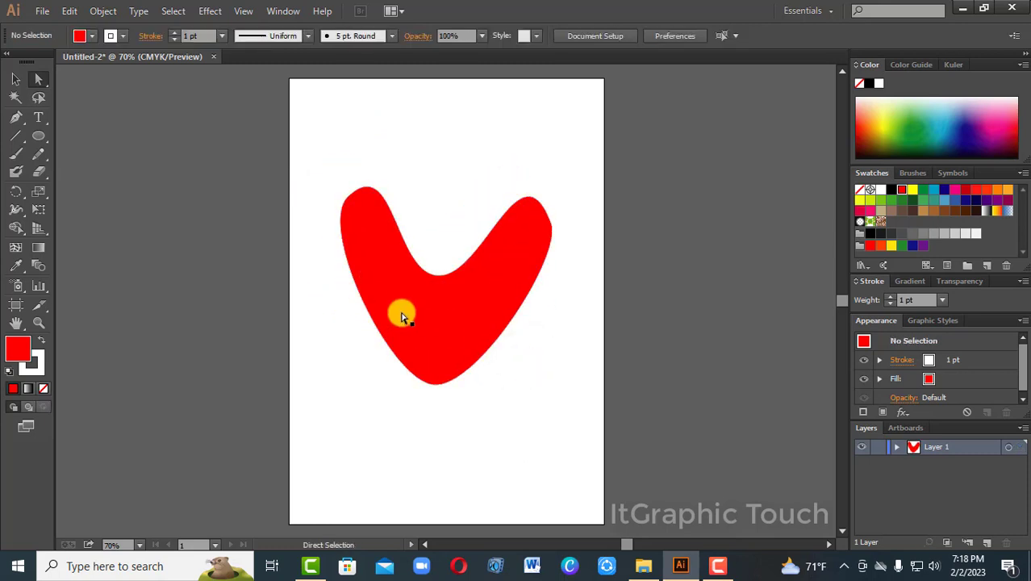
left_click(38, 79)
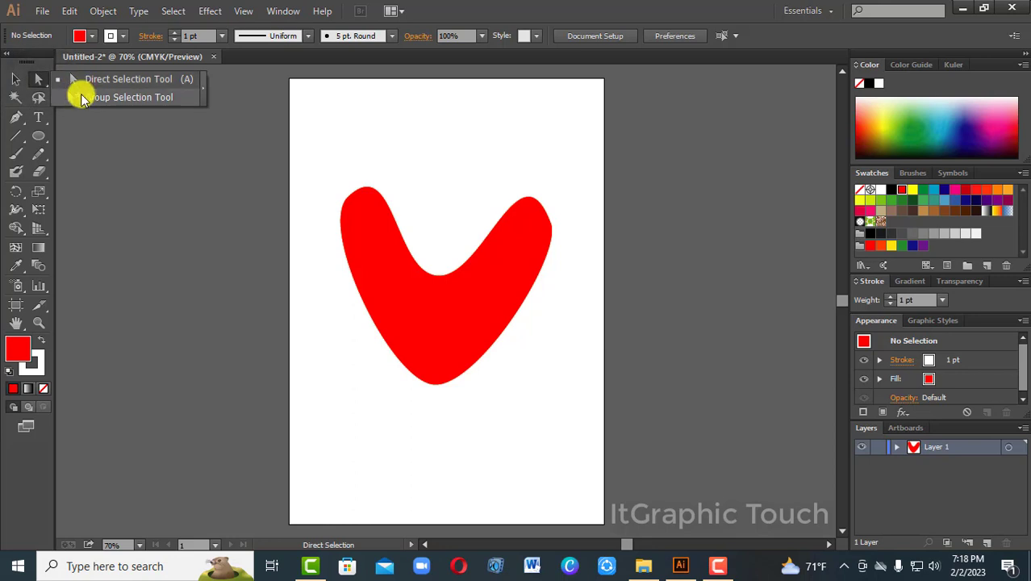
left_click(80, 96)
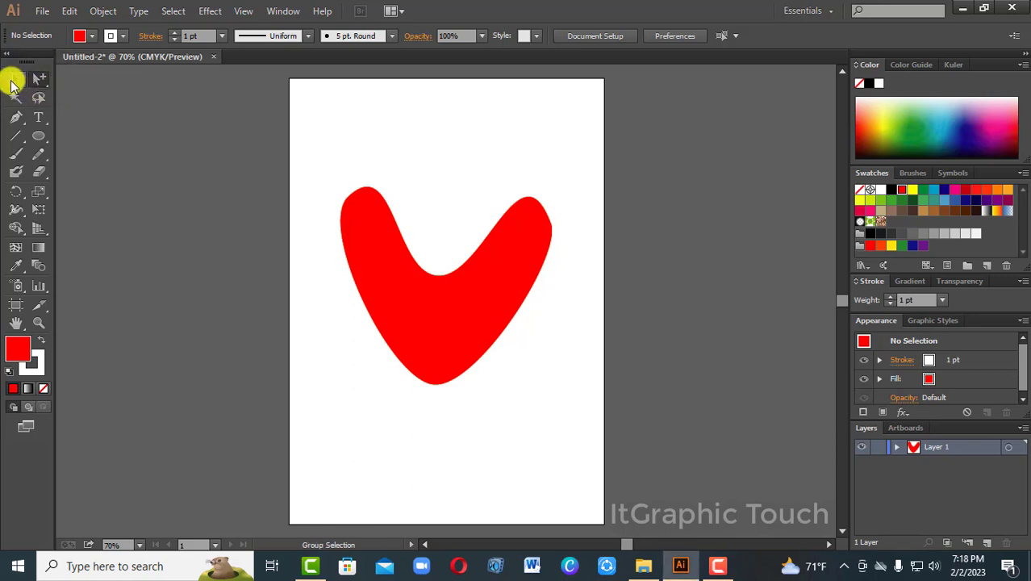